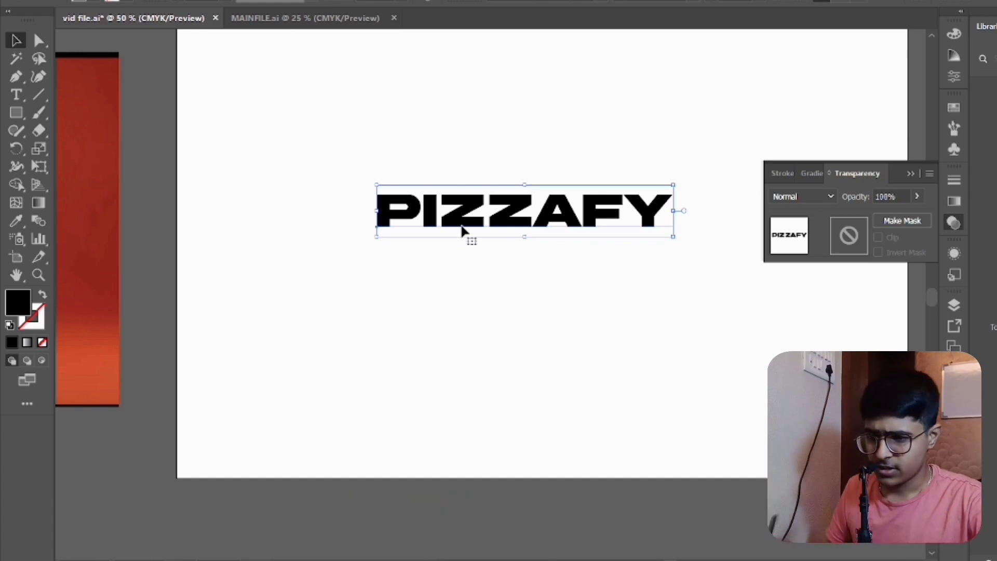
- Move the PIZZAFY text higher on the artboard and place a duplicate of it directly below
drag(483, 218, 478, 174)
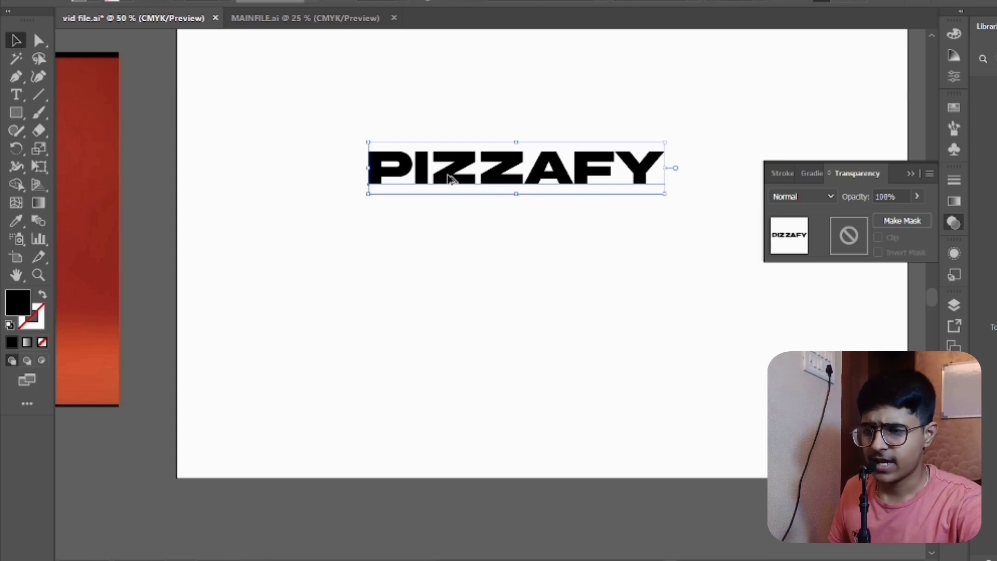
drag(446, 180, 439, 253)
click(468, 273)
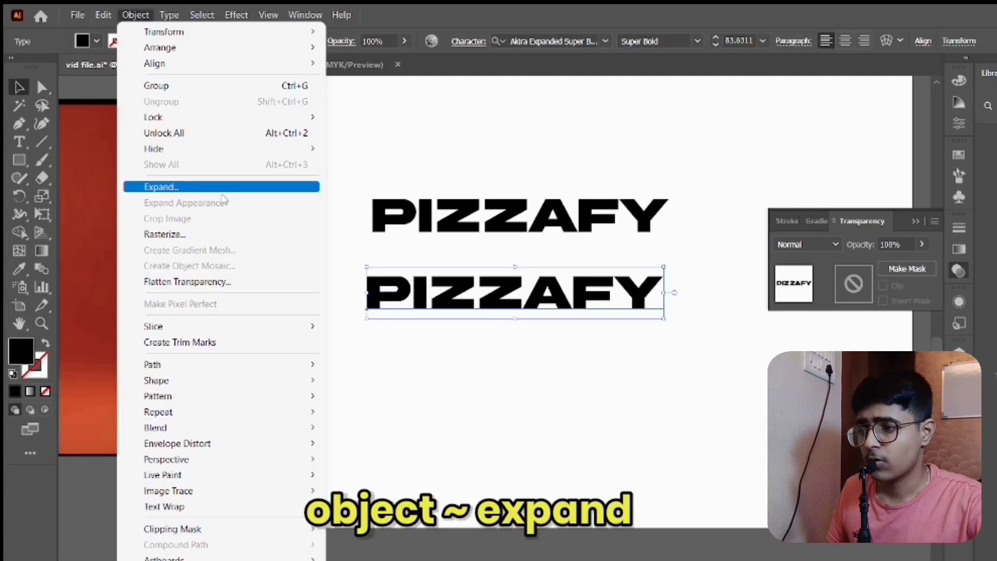
- Expand the lower PIZZAFY copy's object and fill into outlines and ungroup it into separate letters
click(224, 193)
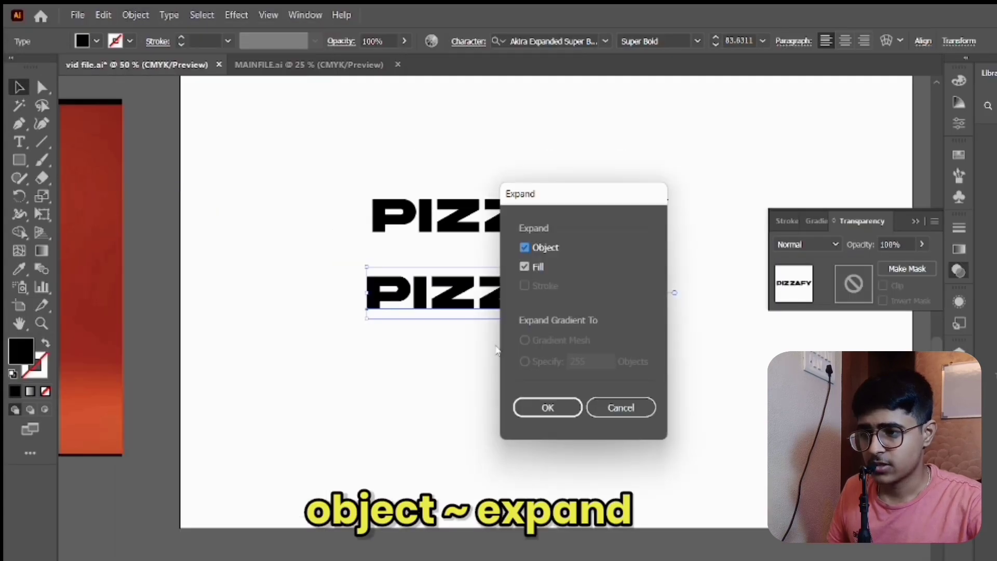
click(548, 408)
right_click(498, 303)
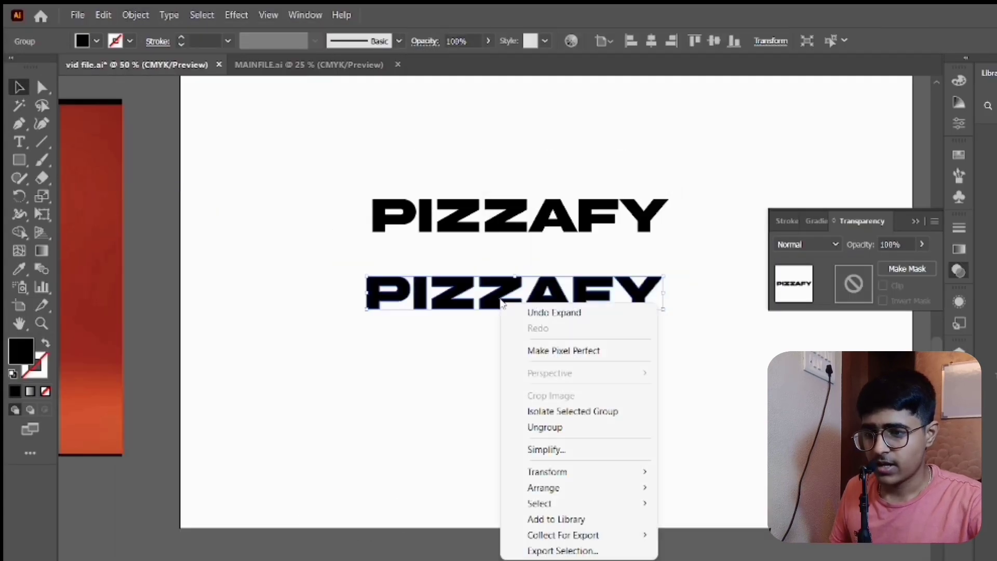
click(552, 427)
click(464, 368)
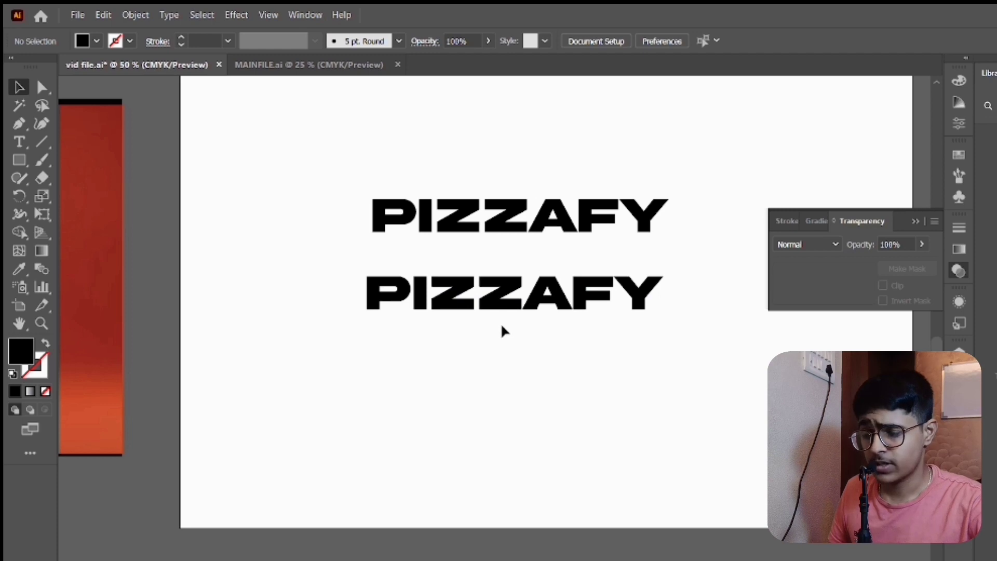
- Shrink the second Z of the lower PIZZAFY copy and close the gap to the letters after it
click(488, 303)
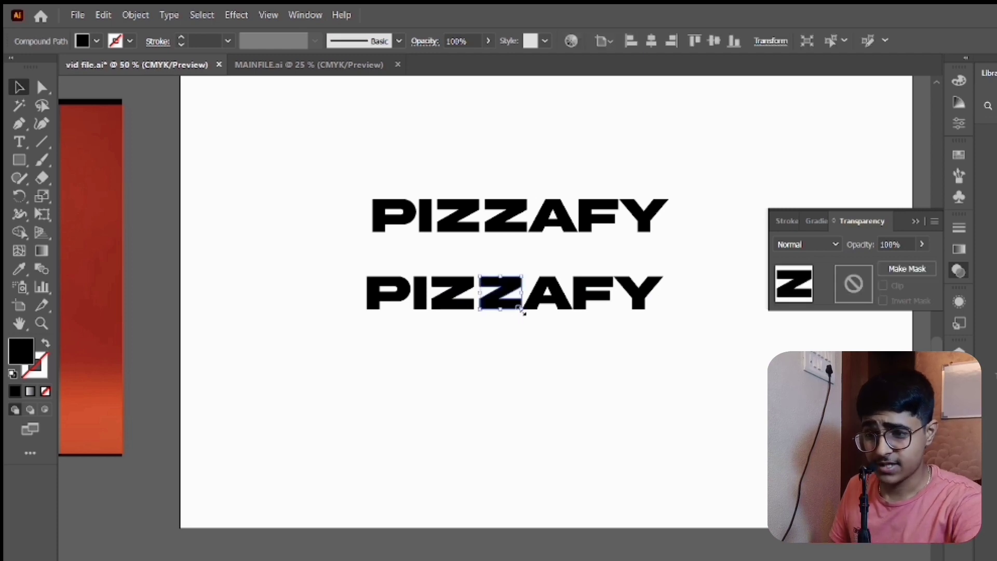
drag(522, 311, 571, 301)
click(566, 344)
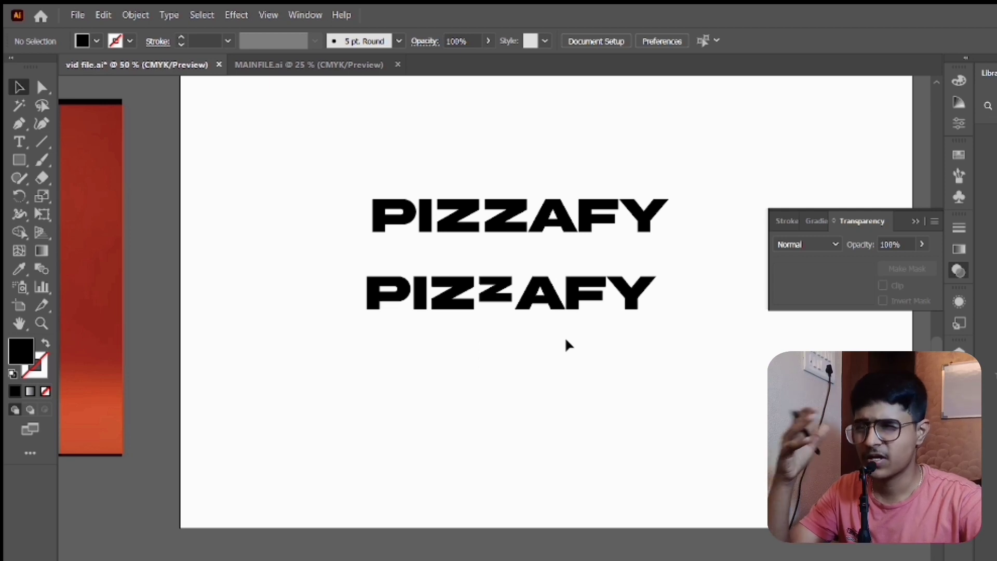
- Group the letters of the lower PIZZAFY copy and scale the group down to less than a third of its width
drag(322, 285, 695, 373)
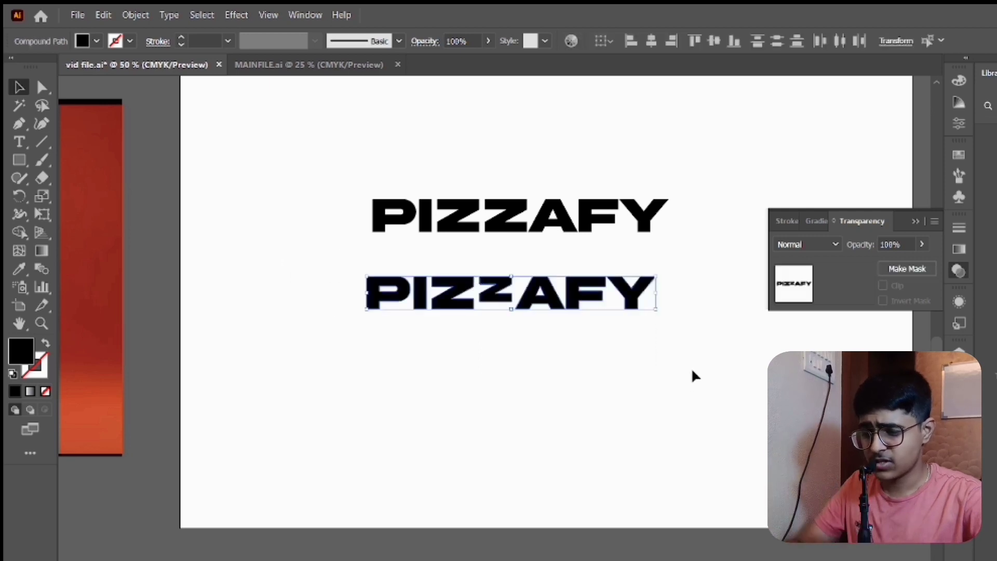
key(ctrl+g)
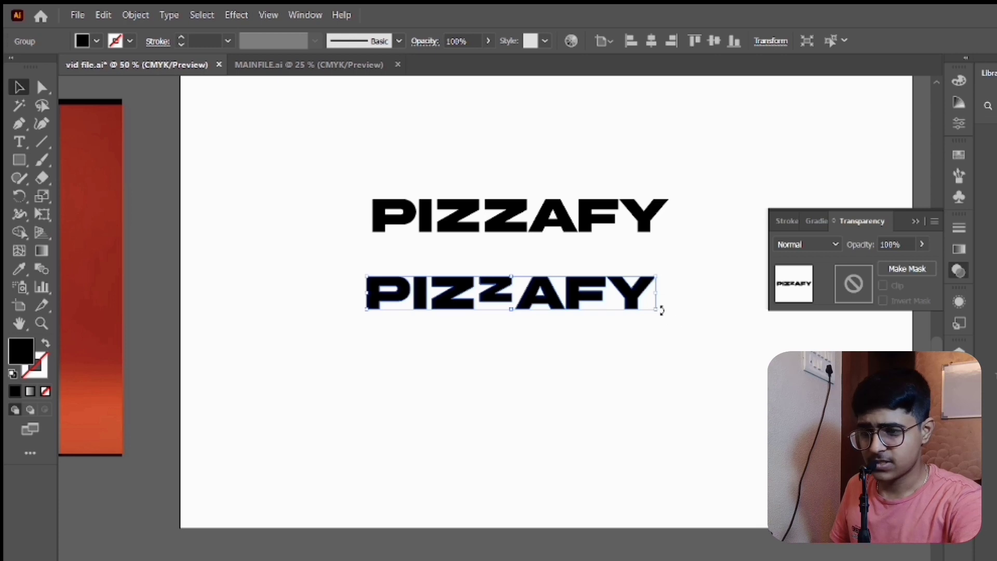
drag(662, 310, 561, 285)
click(567, 310)
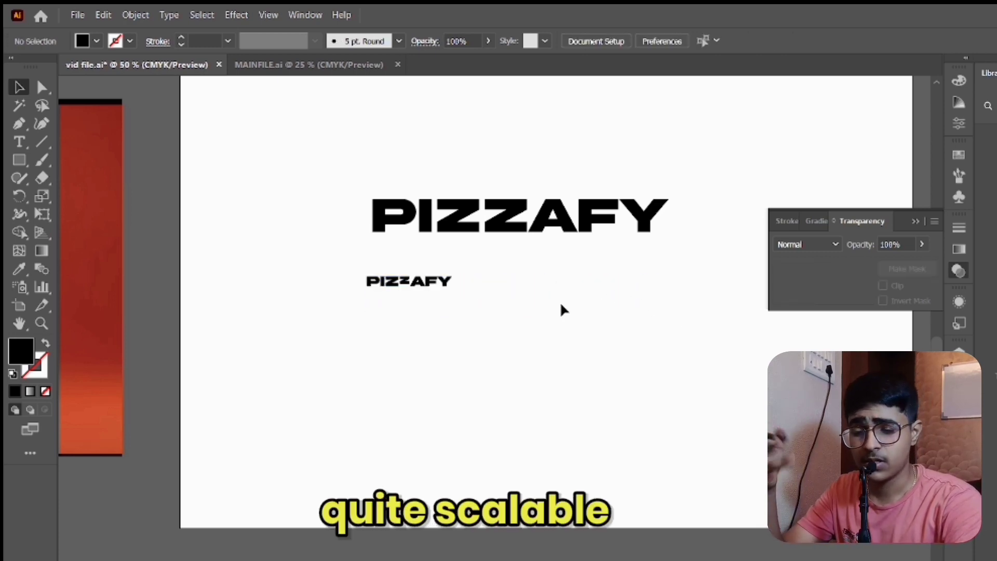
- Delete the small PIZZAFY copy and move the remaining wordmark down toward the middle of the artboard
drag(330, 271, 491, 326)
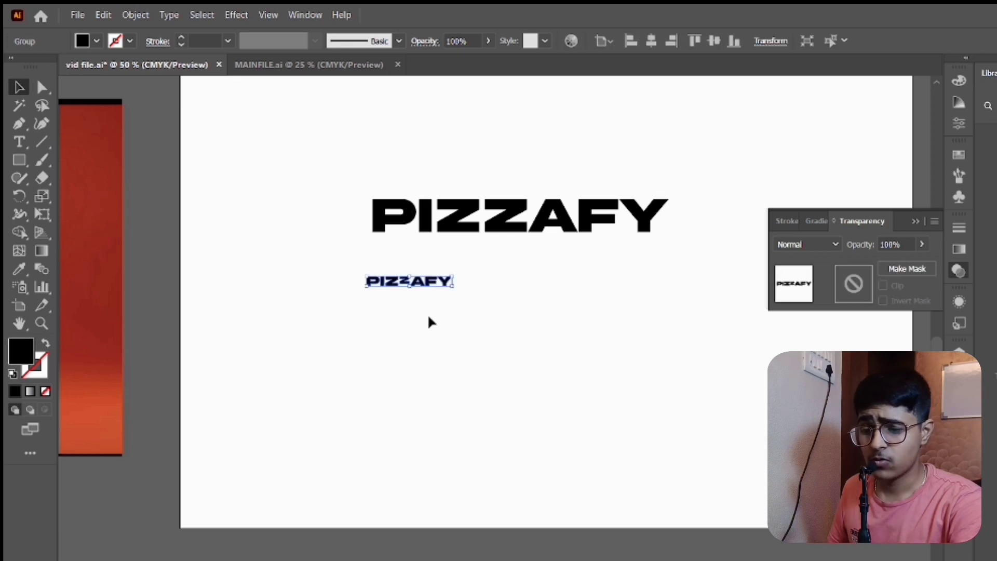
key(Delete)
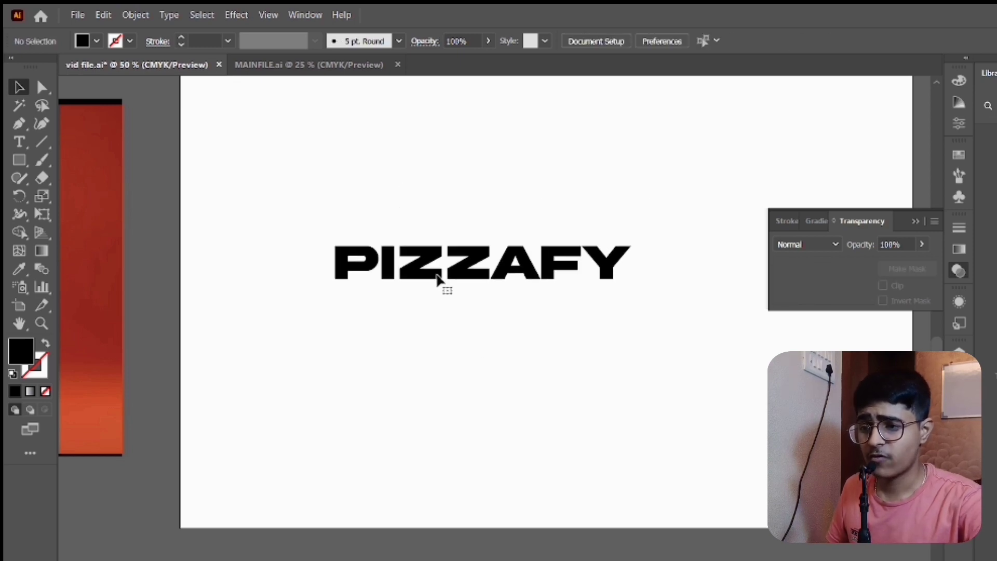
drag(445, 289, 641, 260)
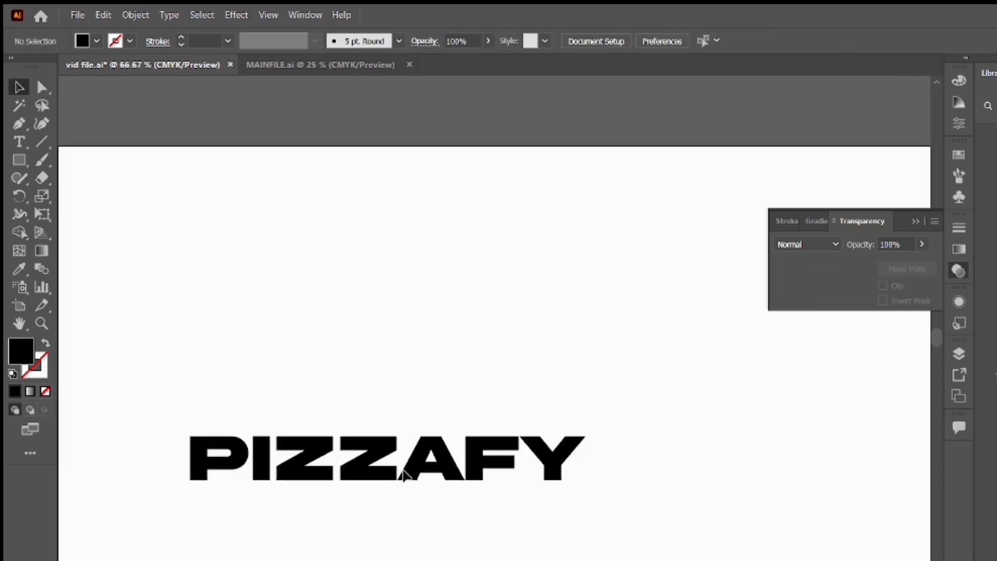
scroll(433, 241, down, 2)
drag(431, 238, 543, 372)
drag(463, 334, 554, 348)
click(559, 411)
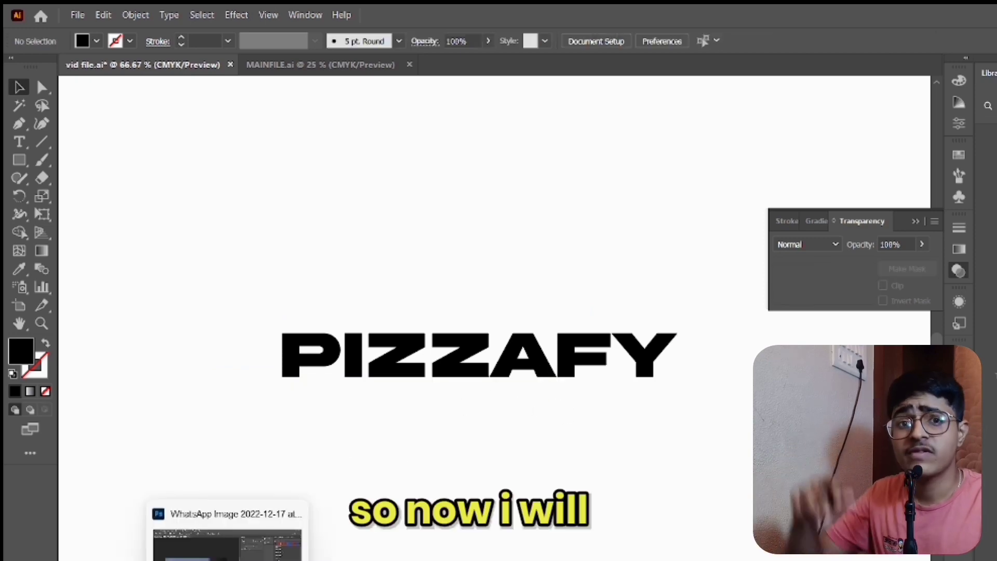
- Switch to Photoshop, add an Exposure adjustment layer clipped to the sketch photo, and adjust exposure and offset to darken the pen lines
click(234, 559)
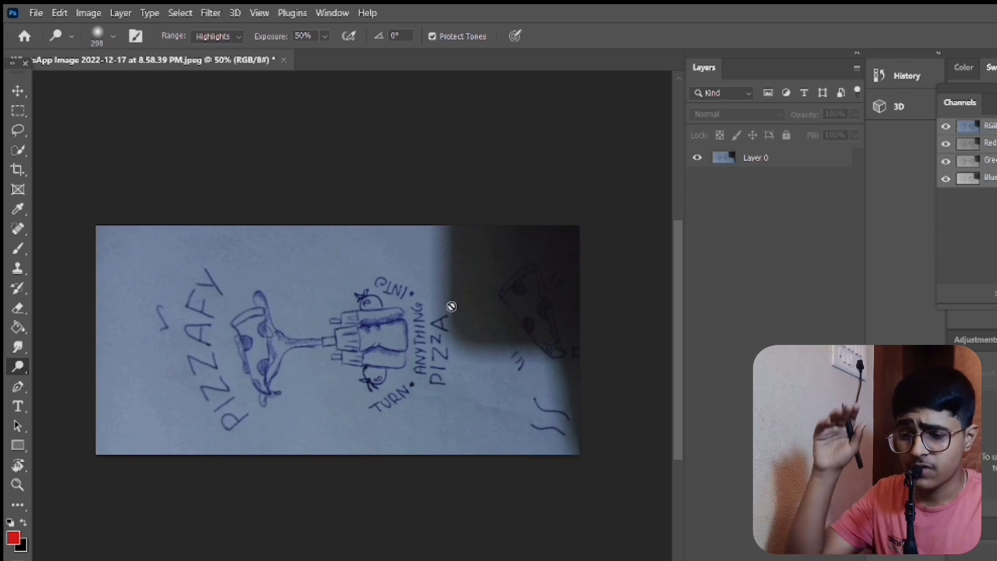
key(v)
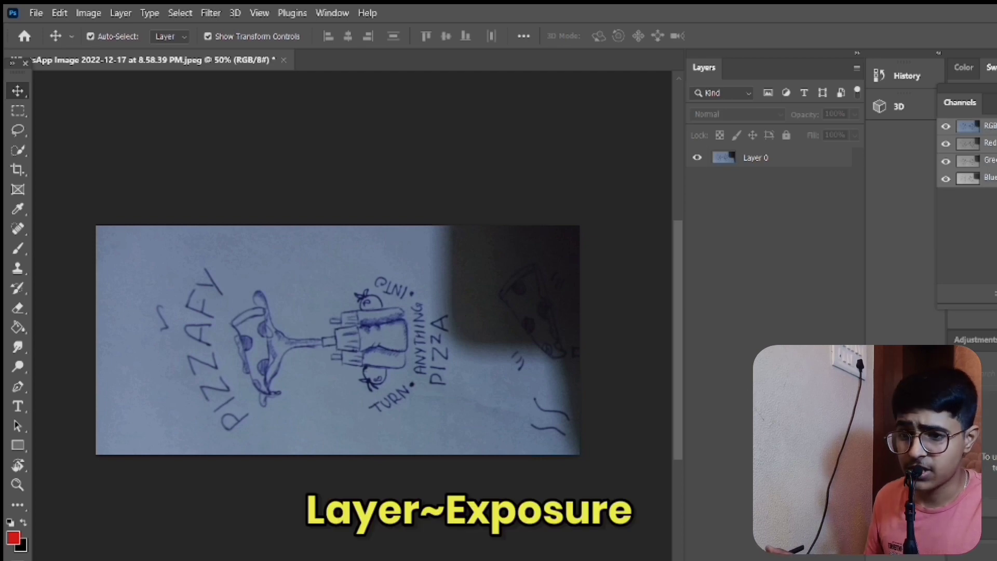
click(803, 427)
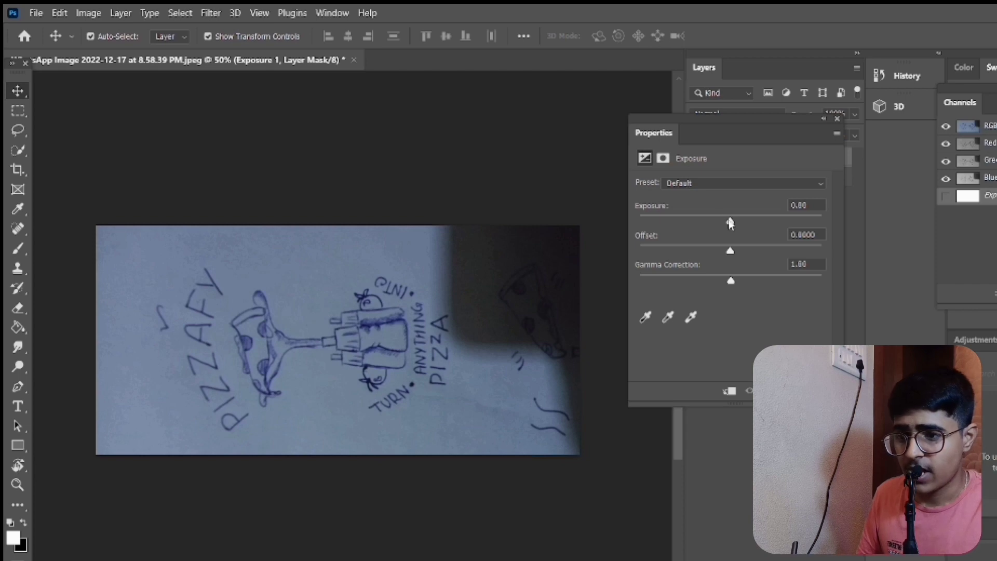
drag(732, 223, 709, 251)
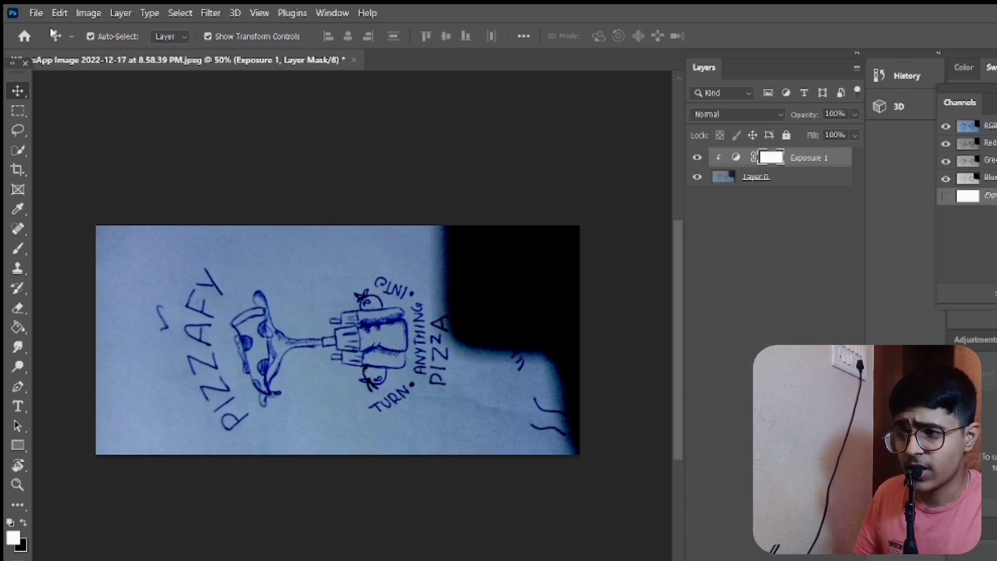
- Quick-export the adjusted sketch photo as a PNG
click(36, 13)
mouse_move(150, 238)
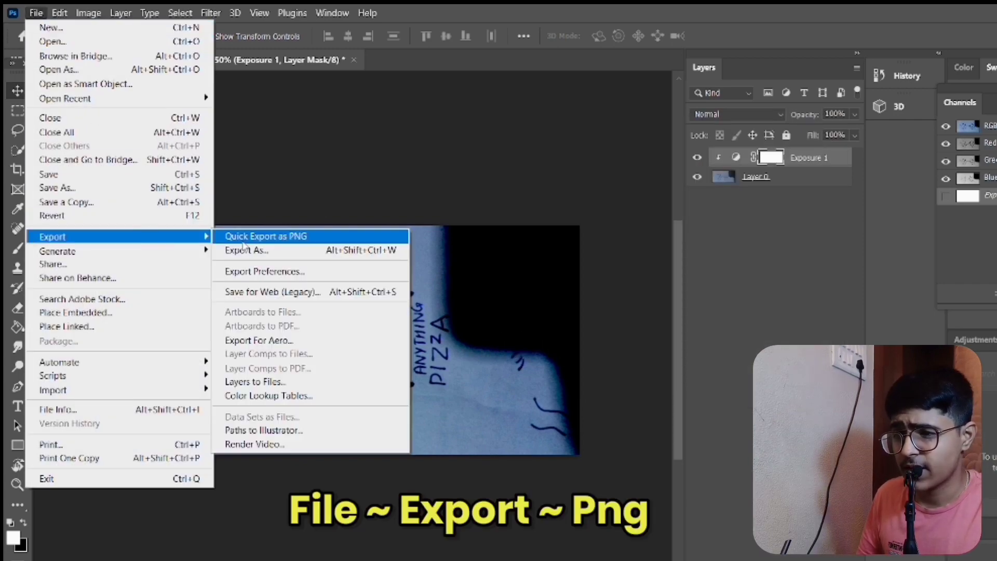
click(247, 238)
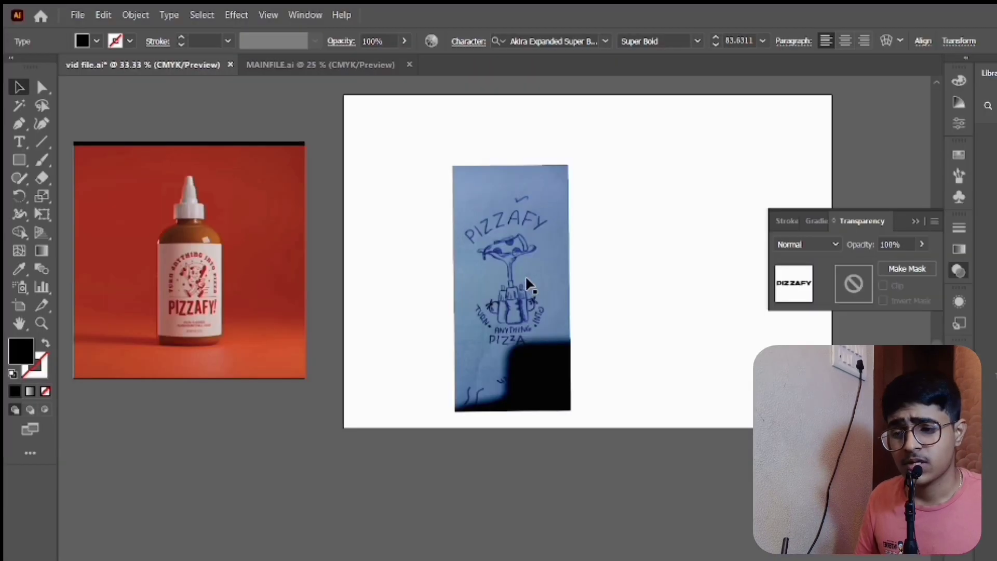
- Switch to Illustrator, position the upright sketch image on the white artboard, and lock it for tracing with the Pencil tool
drag(525, 275, 525, 248)
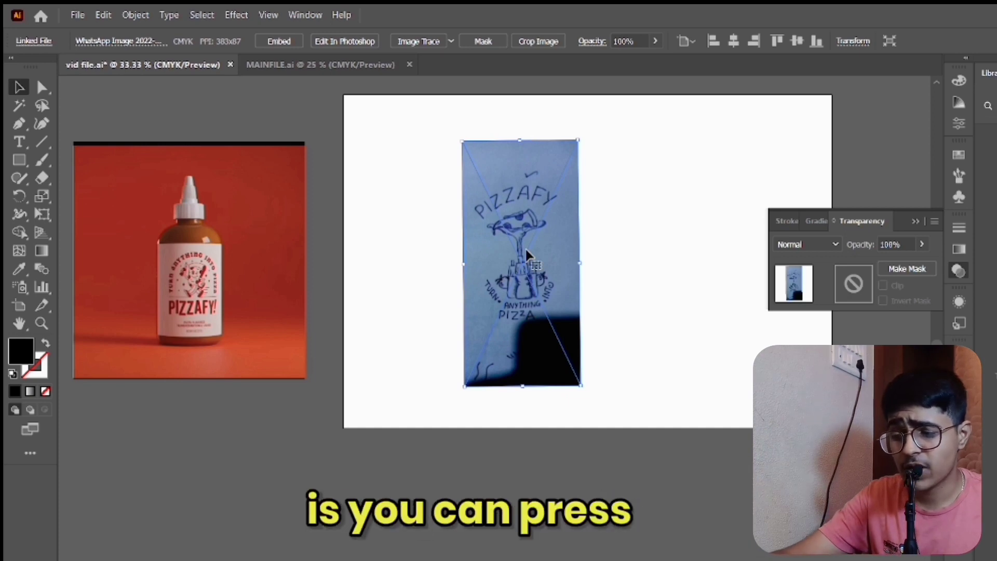
key(ctrl+2)
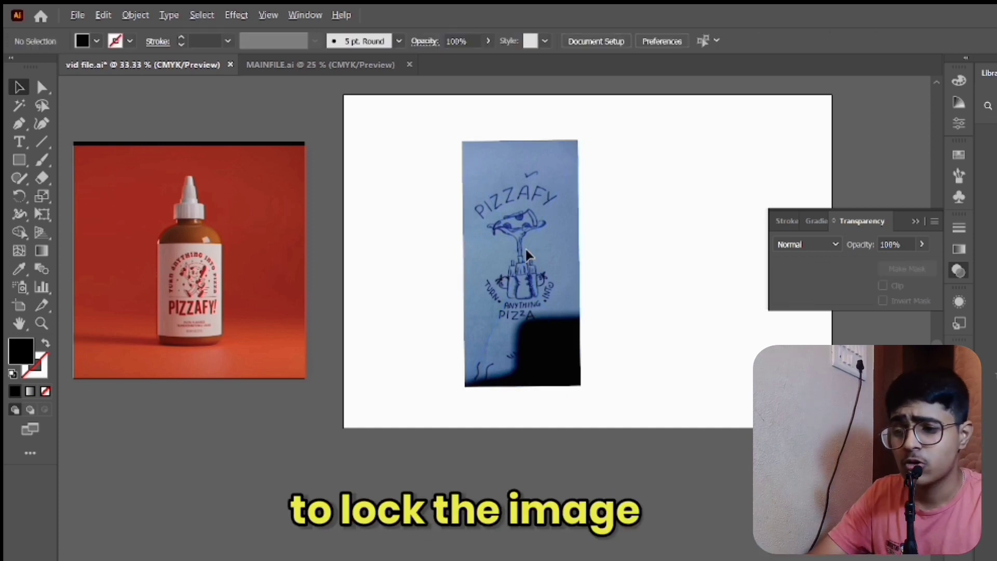
scroll(525, 247, up, 2)
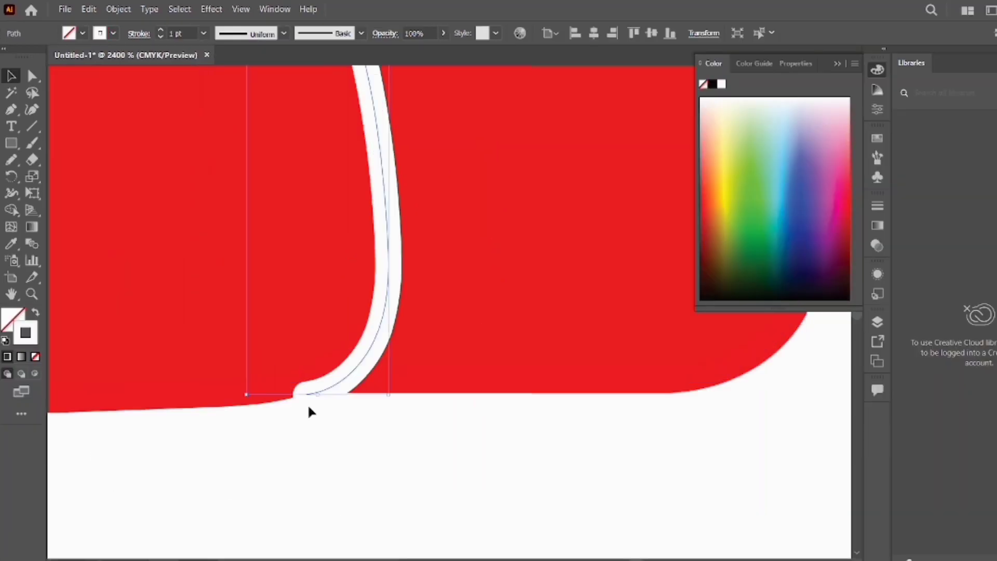
click(303, 411)
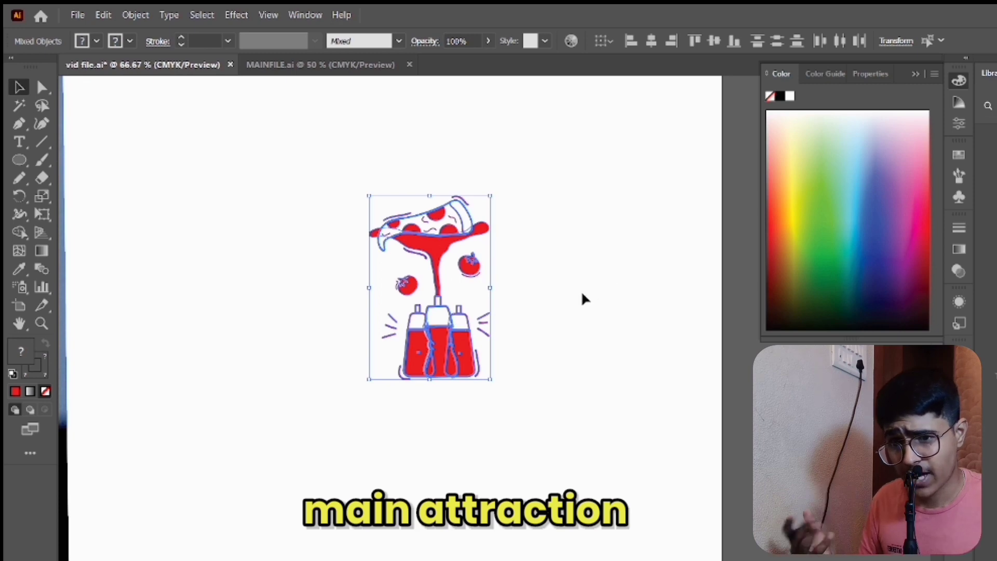
- Enlarge the whole red pizza-and-bottles illustration proportionally and shift it up and to the left on the artboard
drag(491, 380, 574, 508)
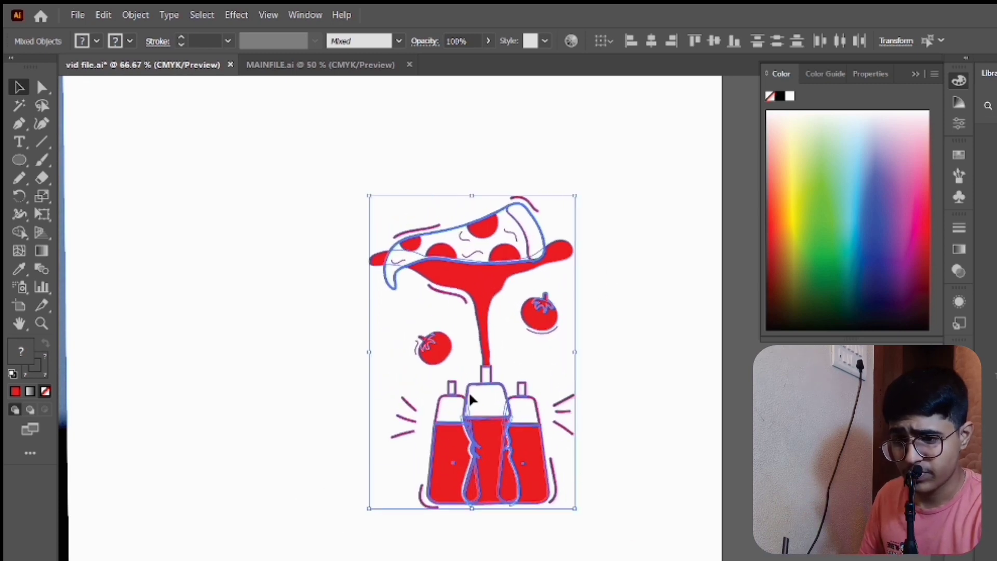
click(308, 344)
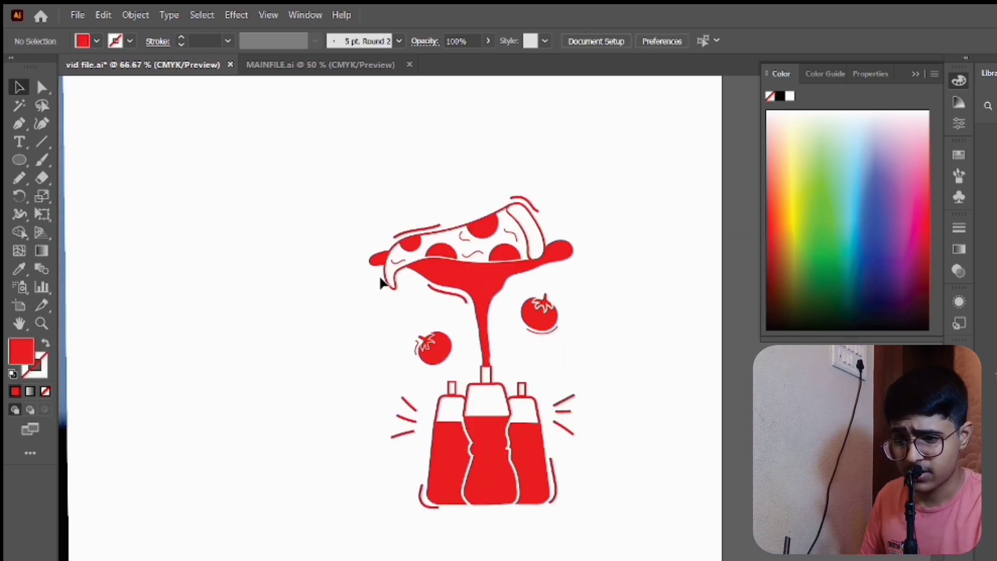
click(466, 343)
drag(467, 343, 424, 308)
click(574, 402)
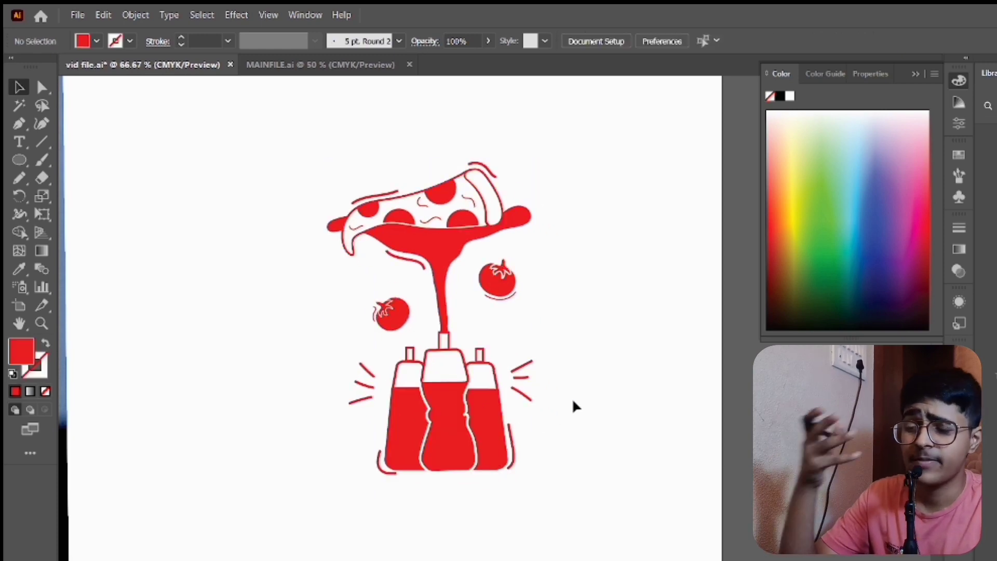
- Draw a new landscape artboard of about the same size to the right of the illustration's artboard
scroll(572, 397, down, 4)
scroll(572, 398, right, 5)
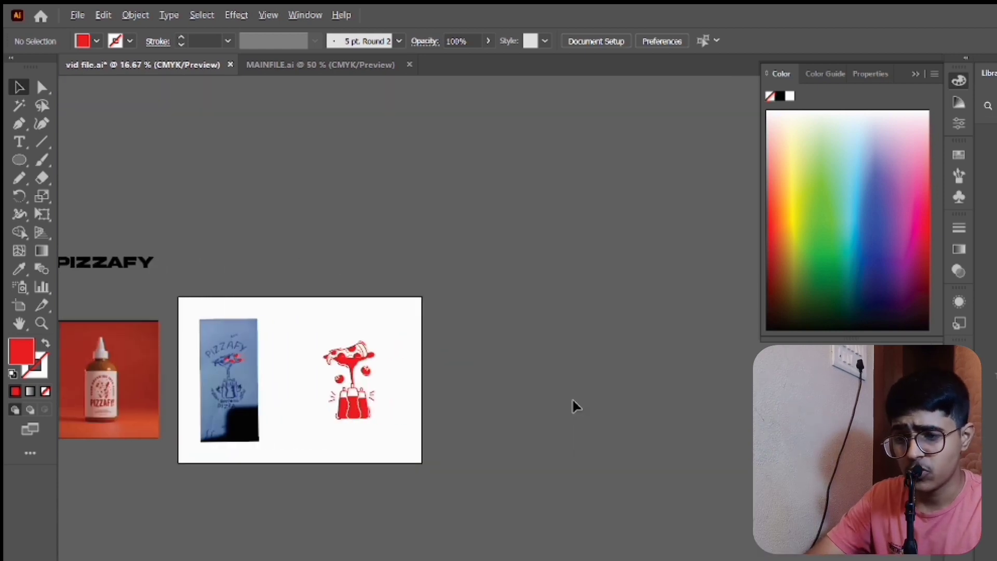
scroll(572, 398, up, 2)
scroll(572, 398, down, 3)
scroll(572, 398, up, 5)
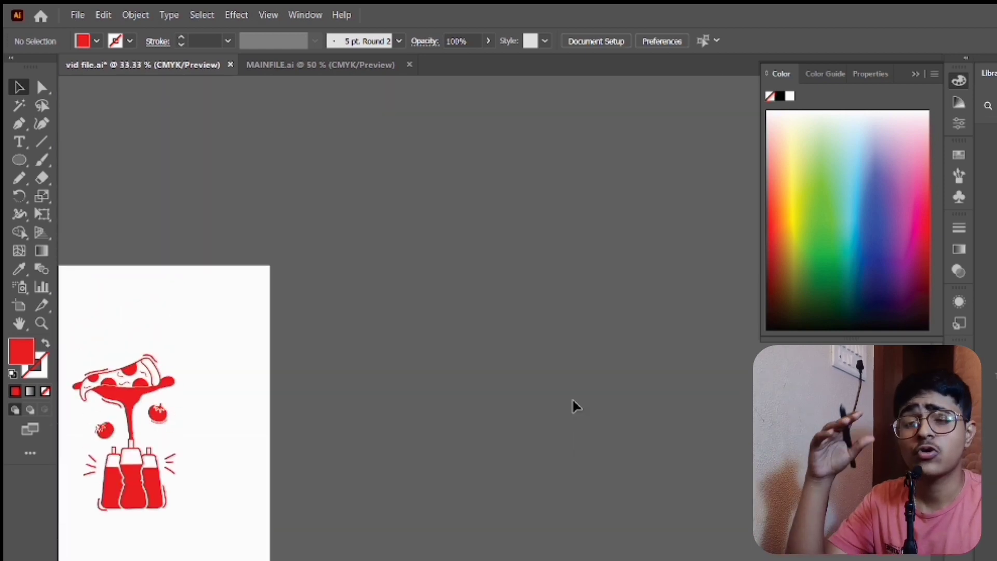
scroll(572, 398, down, 3)
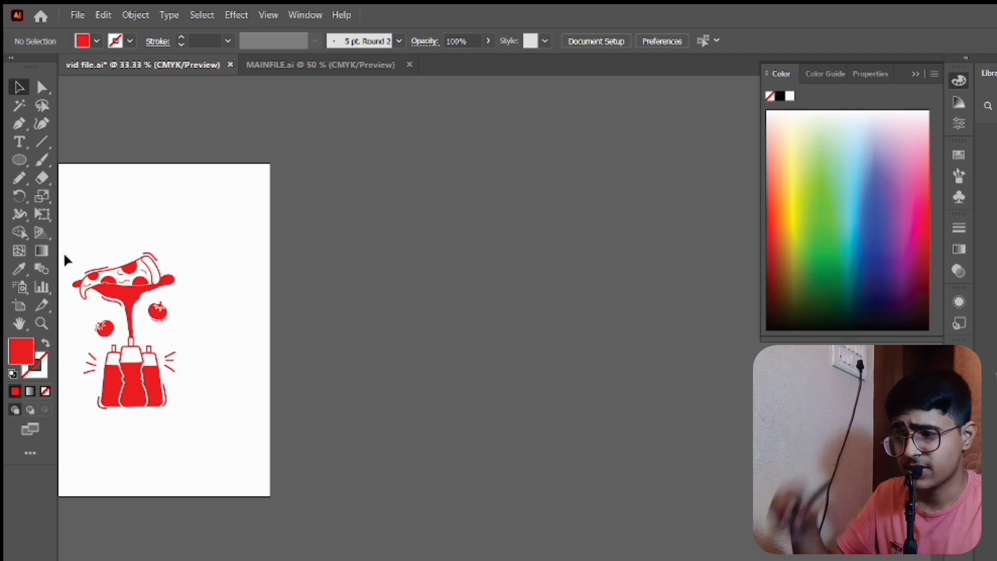
click(19, 305)
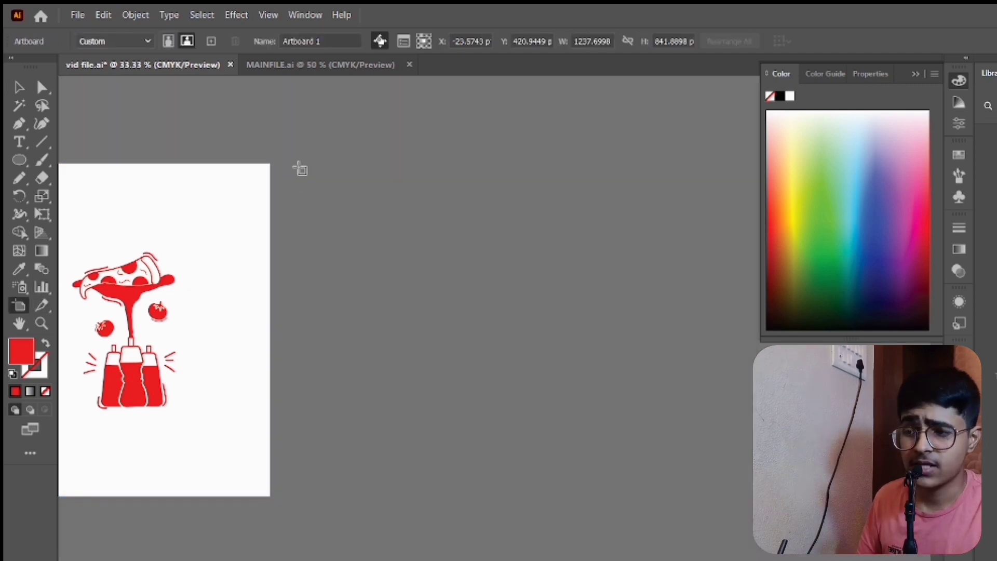
drag(298, 163, 781, 504)
key(v)
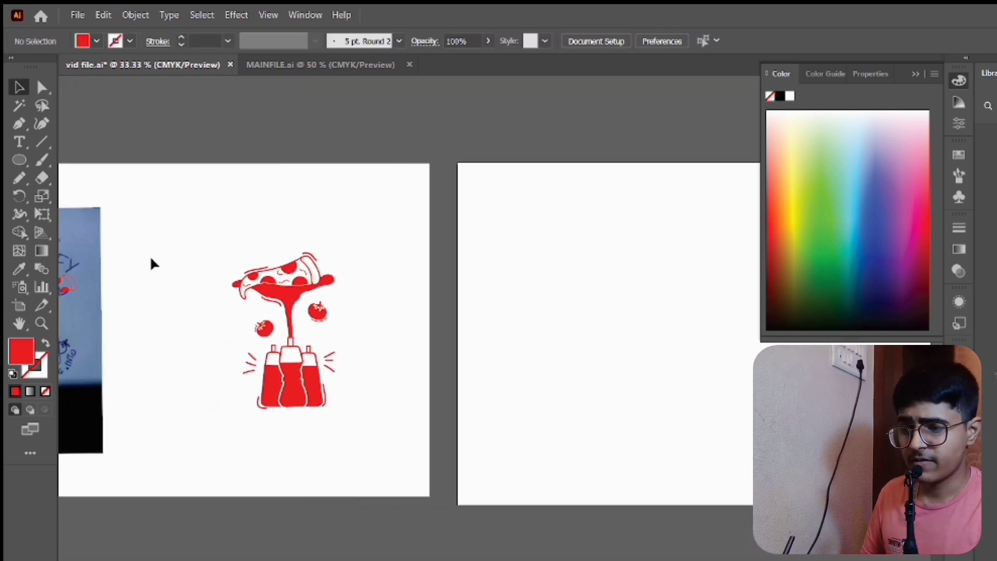
- Duplicate the complete pizza-and-bottles illustration onto the new artboard, placing the copy near its middle
drag(207, 229, 370, 472)
drag(293, 300, 718, 309)
scroll(362, 236, right, 5)
drag(416, 285, 520, 222)
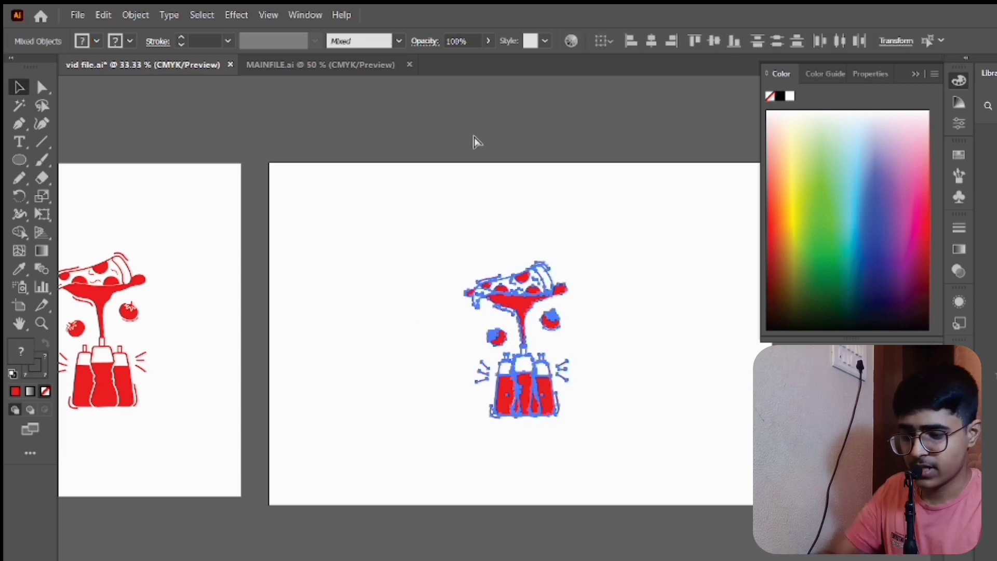
- Group the copied illustration and center it horizontally and vertically on the new artboard
key(ctrl+g)
click(652, 41)
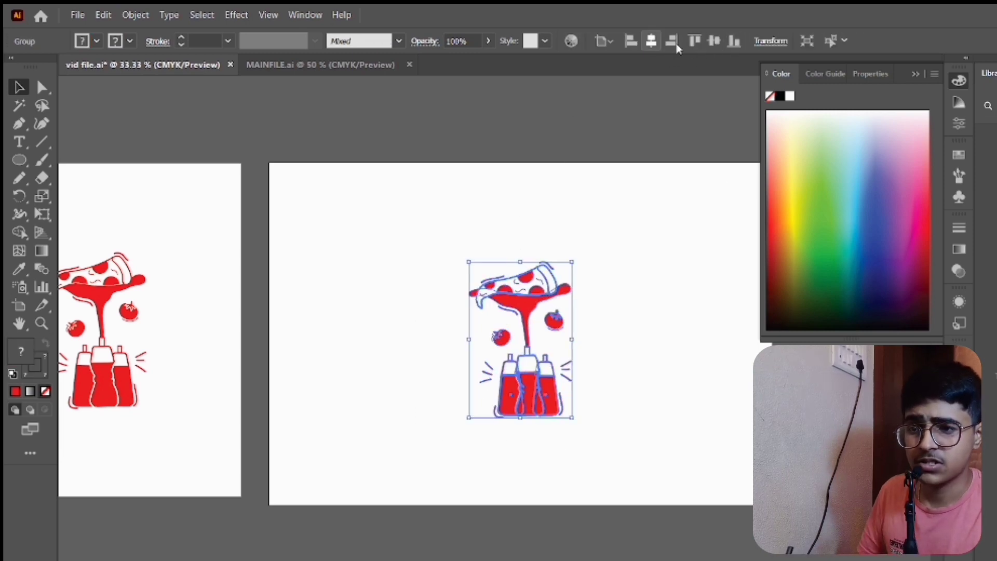
click(714, 40)
click(394, 297)
drag(620, 459, 627, 435)
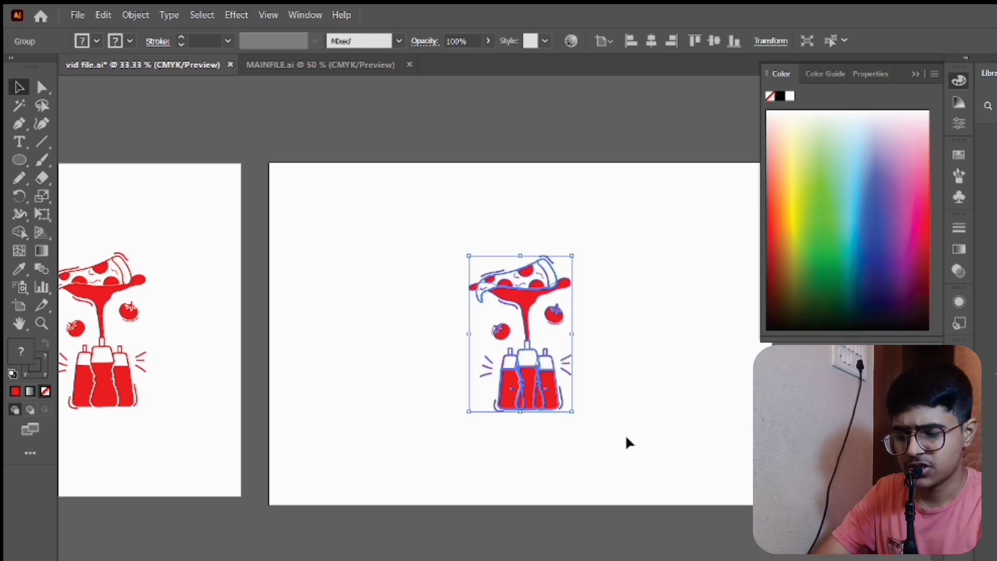
click(628, 443)
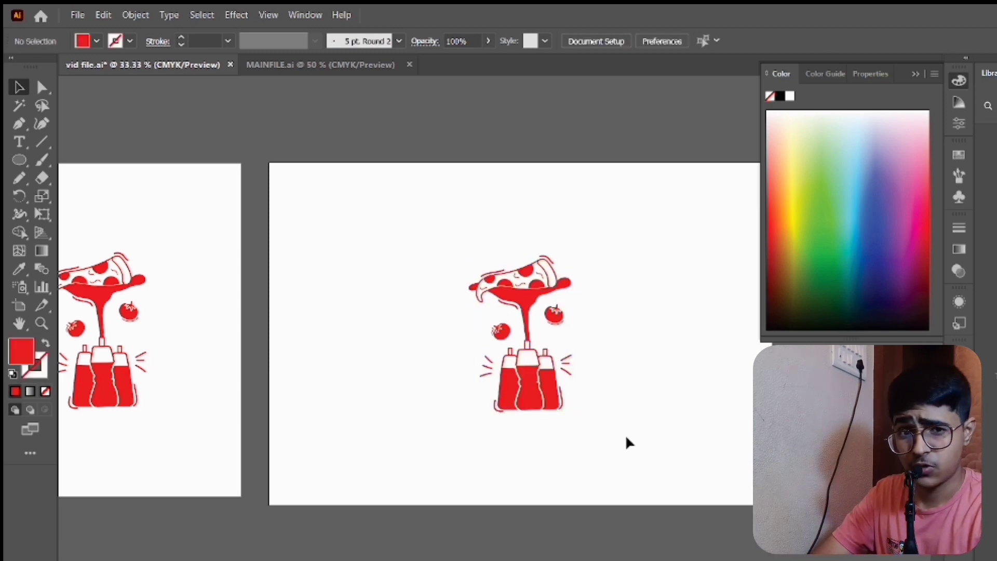
- Draw a tall rectangle around the copied illustration with a red stroke and no fill, and fully round its corners into a capsule
scroll(566, 417, left, 2)
scroll(566, 415, right, 7)
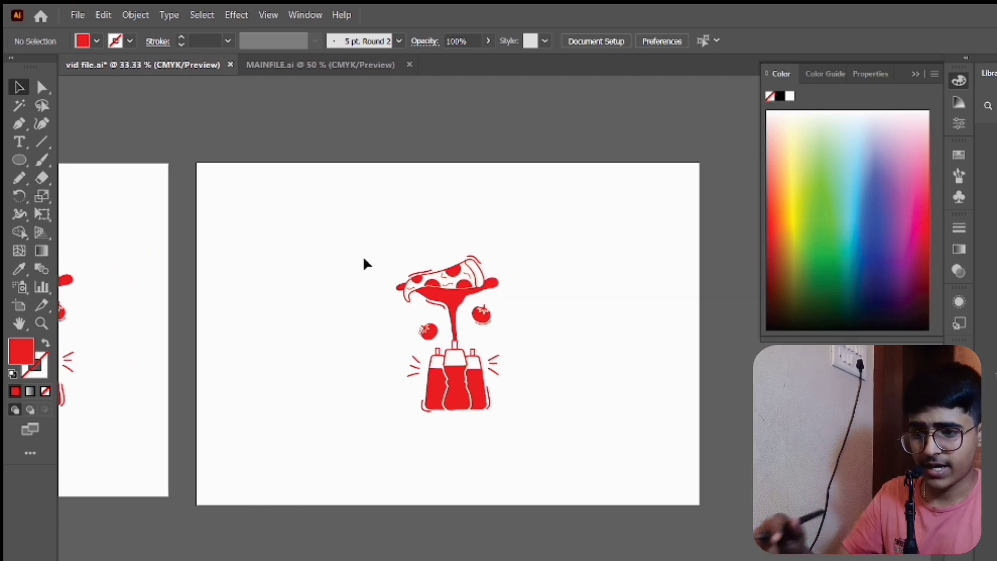
drag(21, 165, 78, 158)
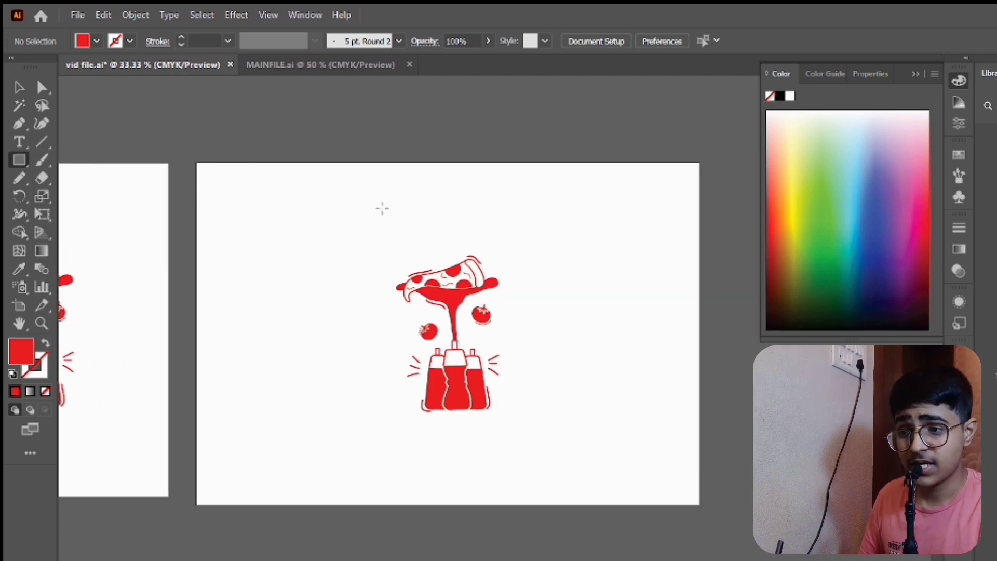
drag(396, 206, 534, 453)
key(shift+x)
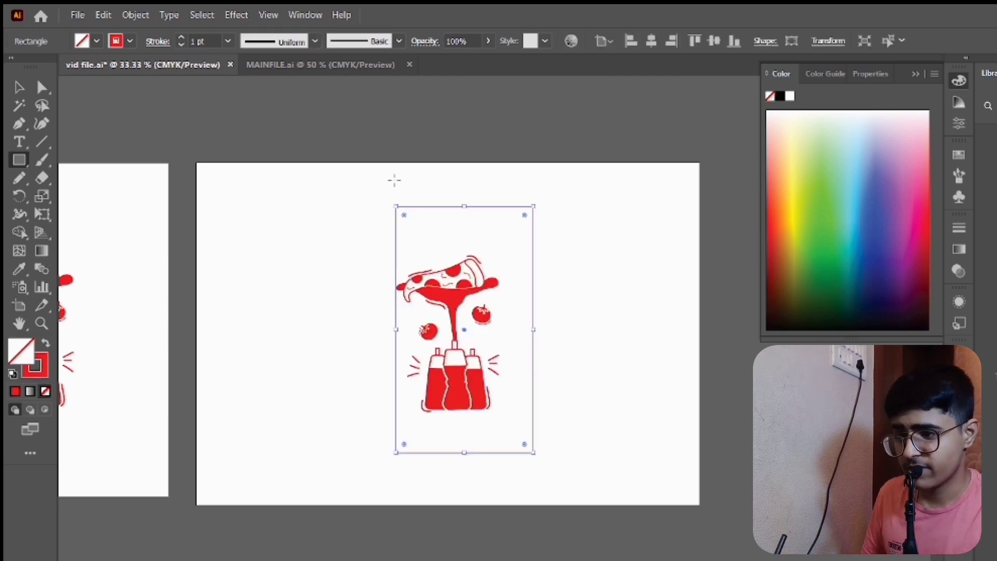
drag(405, 217, 457, 270)
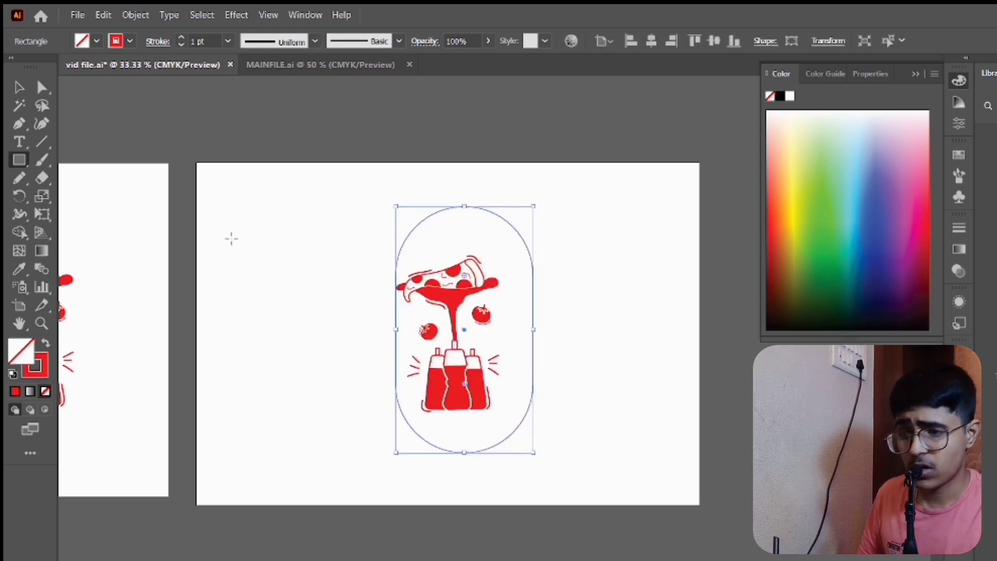
- Set the capsule outline's stroke to 3 pt and center it horizontally and vertically on the artboard
click(182, 37)
click(181, 37)
key(v)
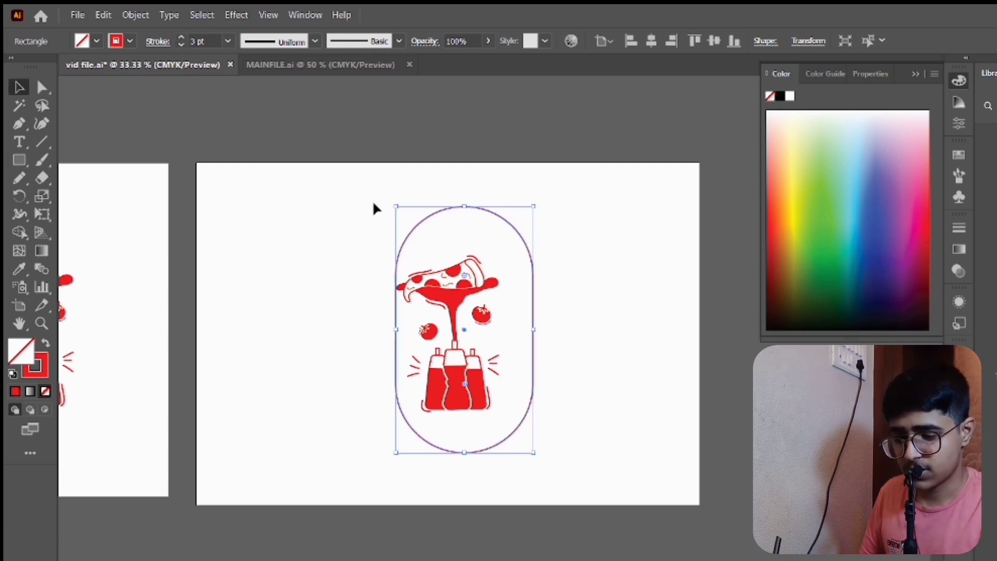
click(653, 41)
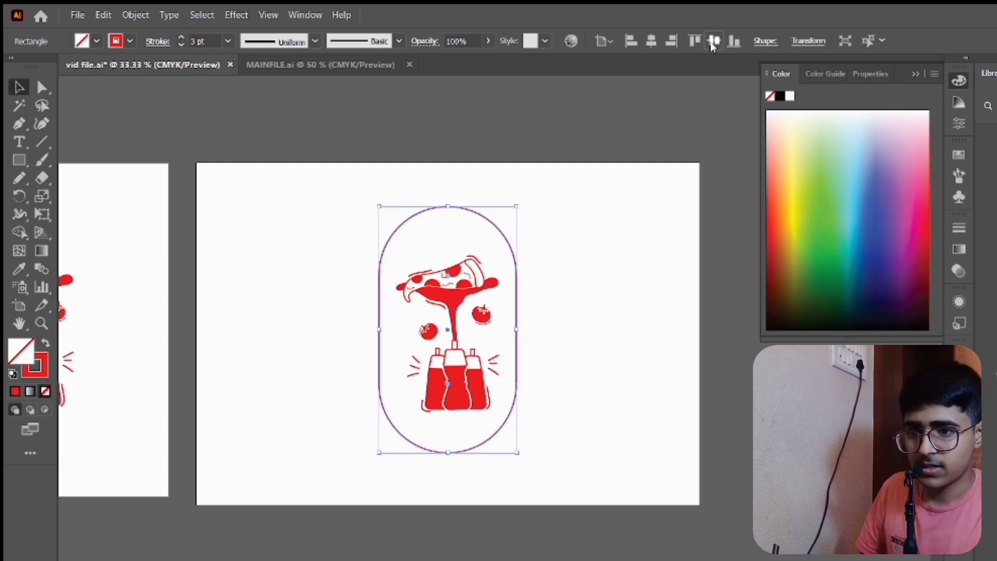
click(443, 245)
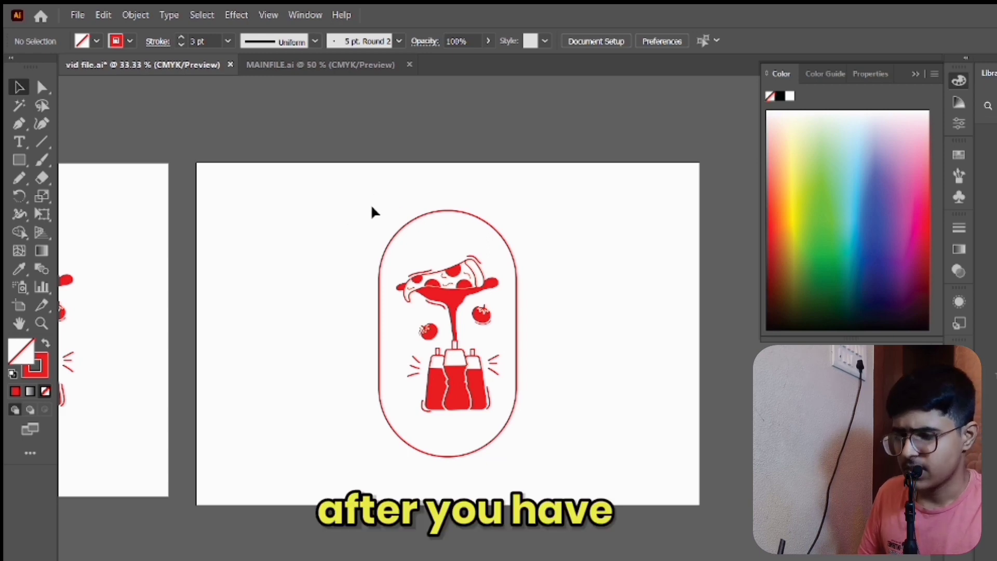
- Add the text PIZZAFY along the capsule's path, starting at its top, with the Type on a Path tool
click(383, 255)
click(24, 146)
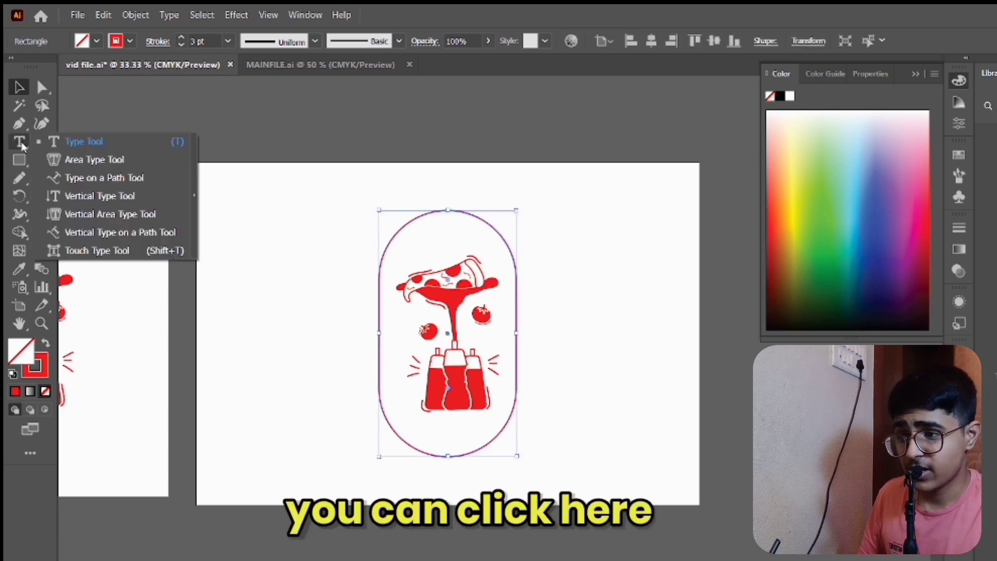
click(78, 176)
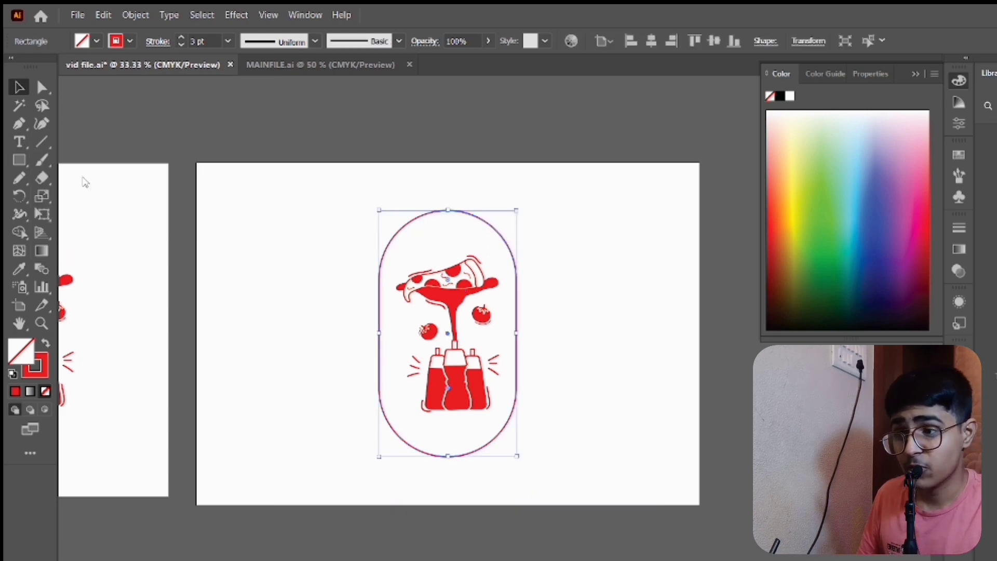
click(451, 208)
key(BackSpace)
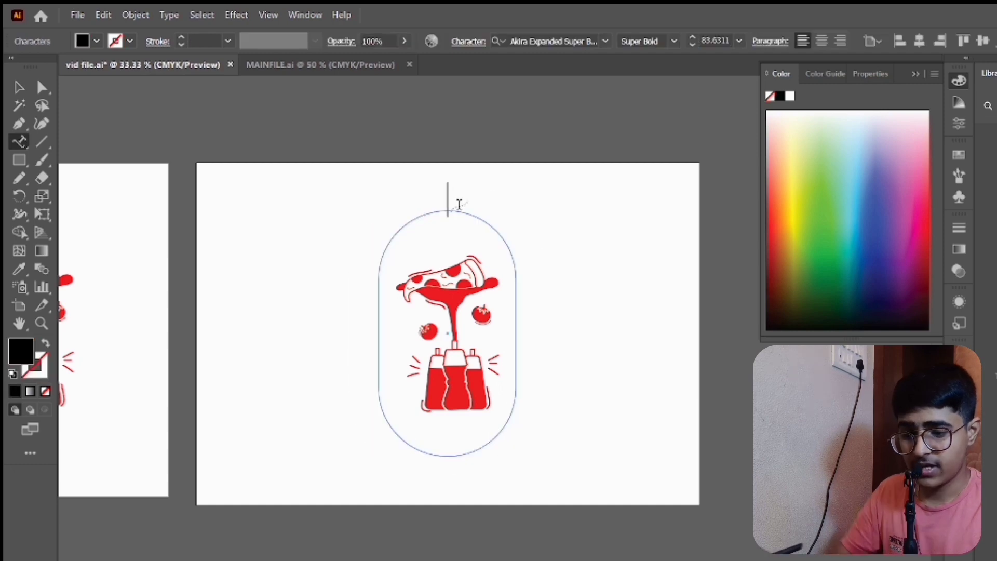
text(PIZZA)
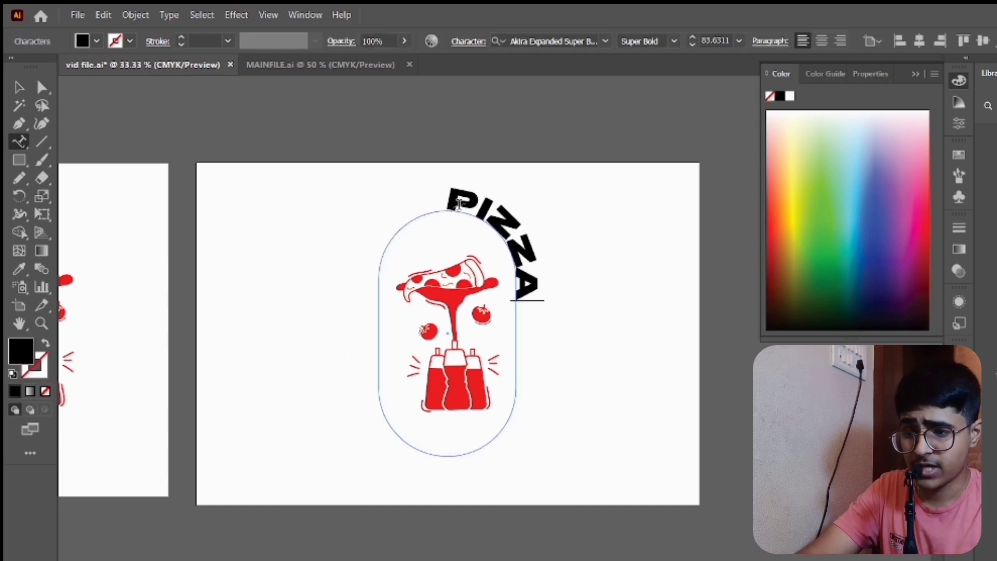
text(FYU)
key(BackSpace)
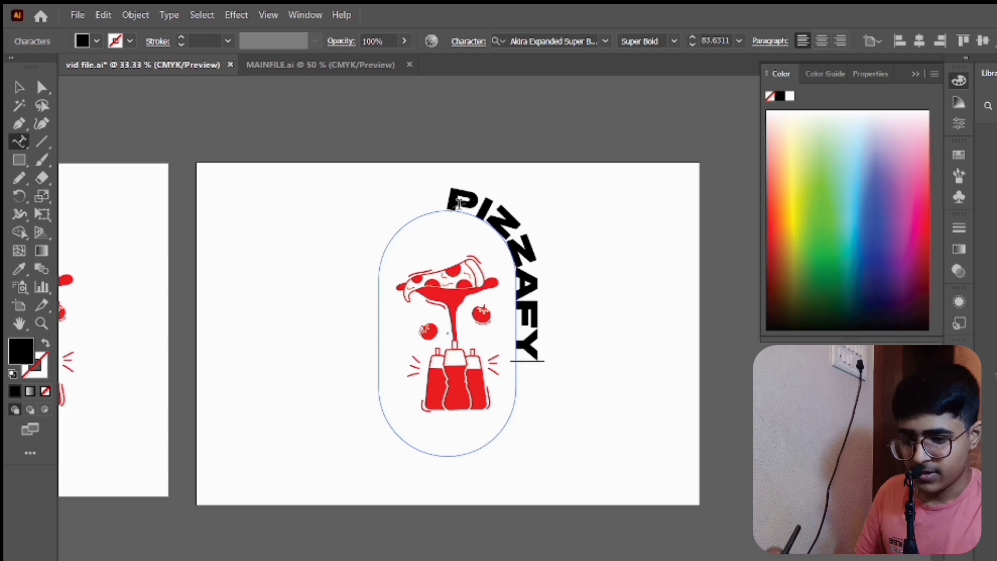
click(19, 87)
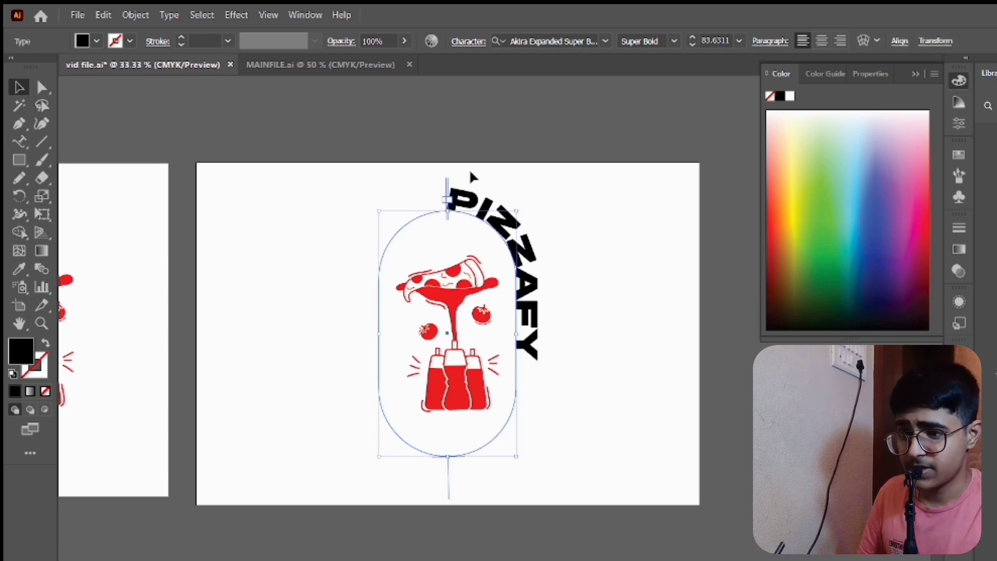
scroll(470, 176, up, 2)
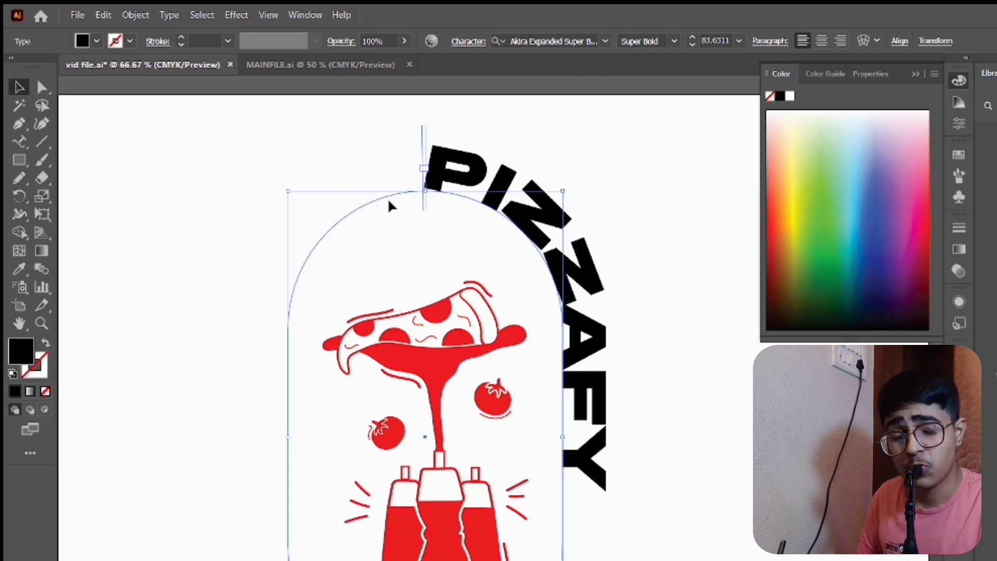
- Examine the reference bottle photo's label layout and the hand sketch for the wording and placement of the tagline
scroll(416, 184, left, 2)
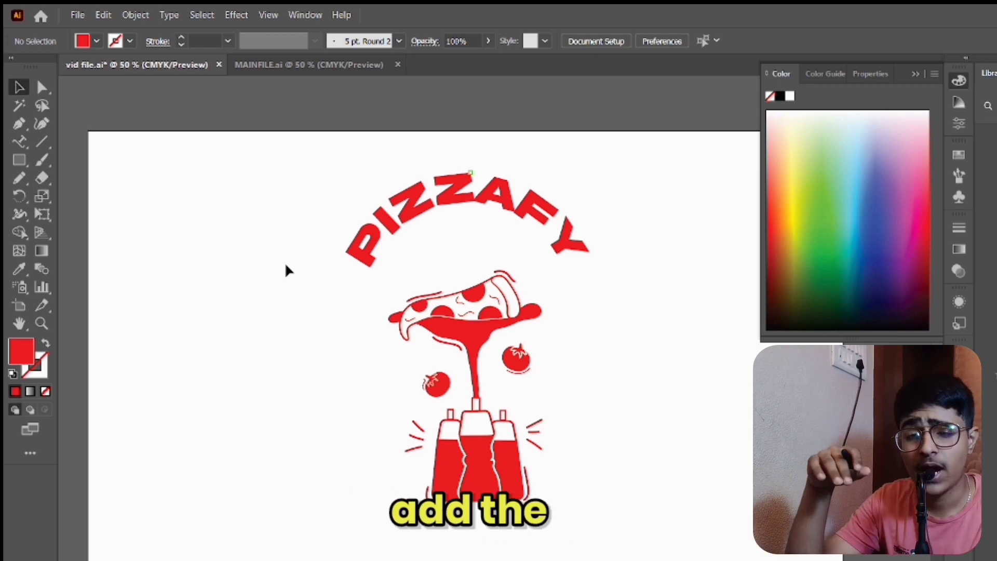
scroll(286, 265, left, 3)
scroll(286, 265, down, 3)
scroll(285, 265, left, 3)
scroll(285, 265, down, 4)
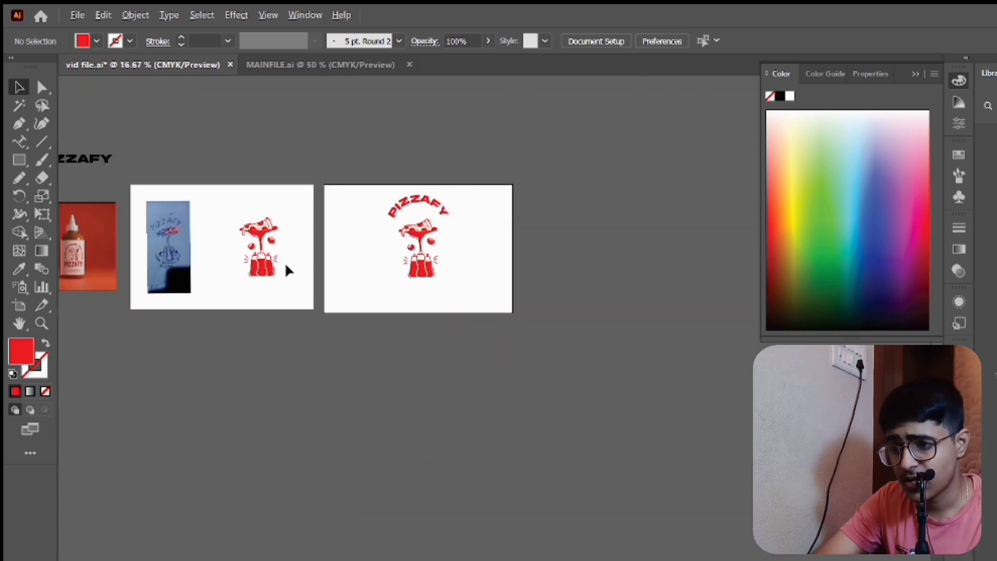
scroll(285, 265, left, 3)
scroll(301, 265, up, 5)
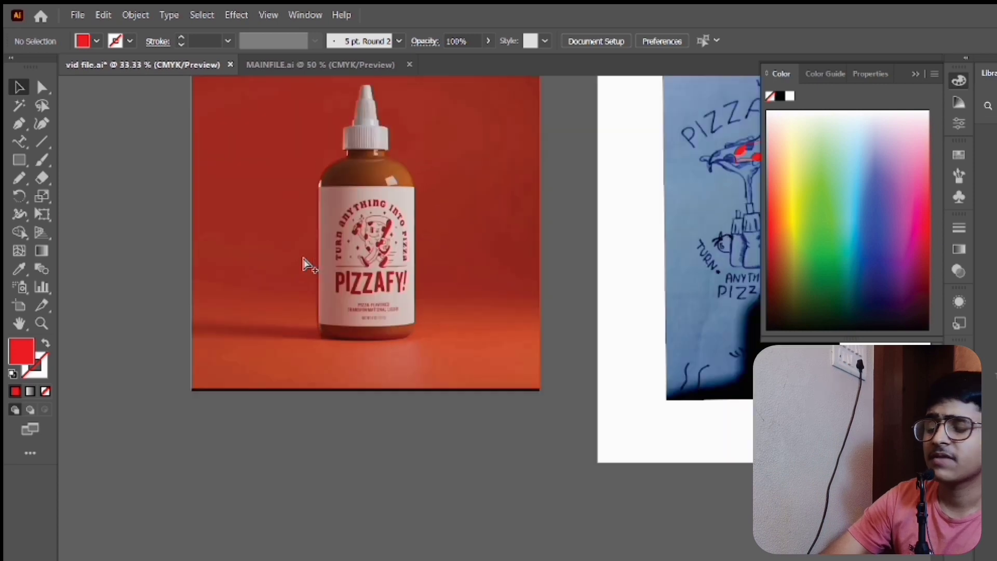
scroll(375, 255, left, 1)
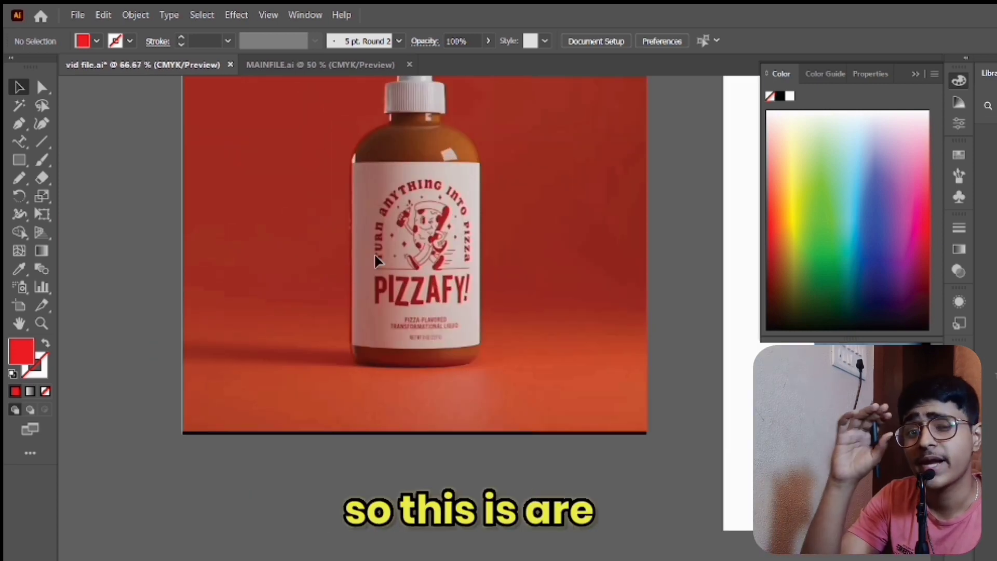
scroll(373, 253, down, 3)
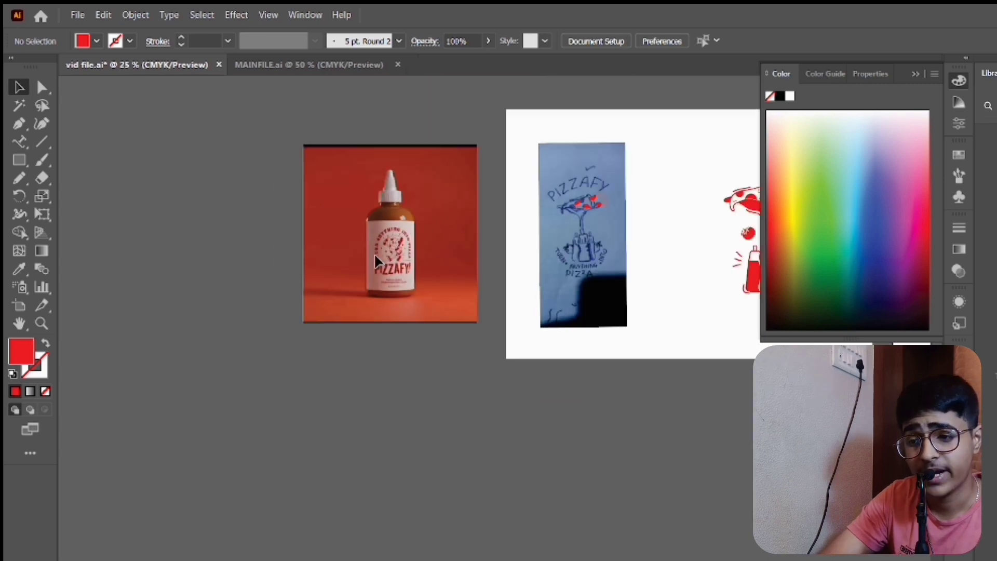
scroll(374, 254, right, 10)
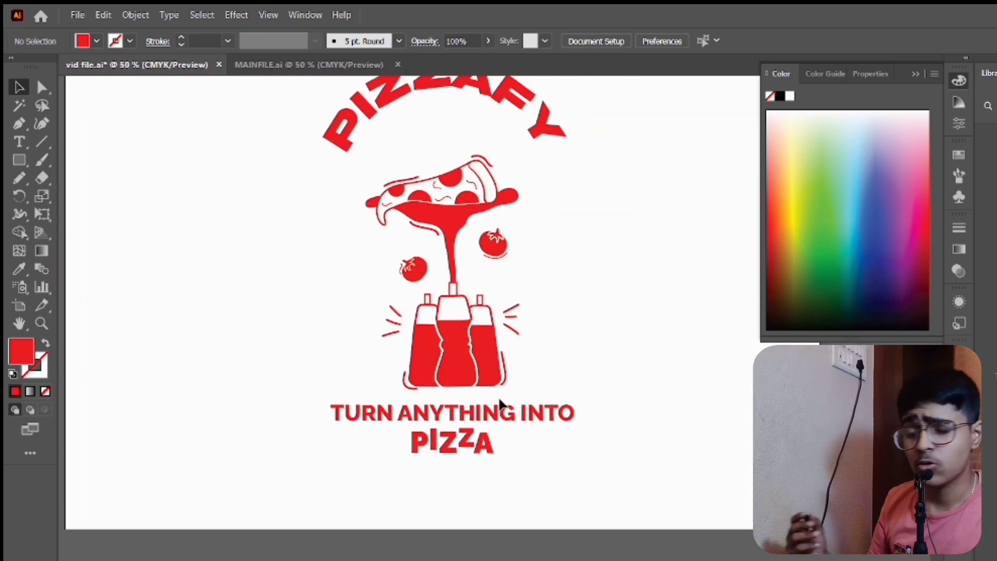
- Scale down the tagline lines beneath the bottles and place TURN ANYTHING INTO centered above the word PIZZA
drag(403, 438, 516, 471)
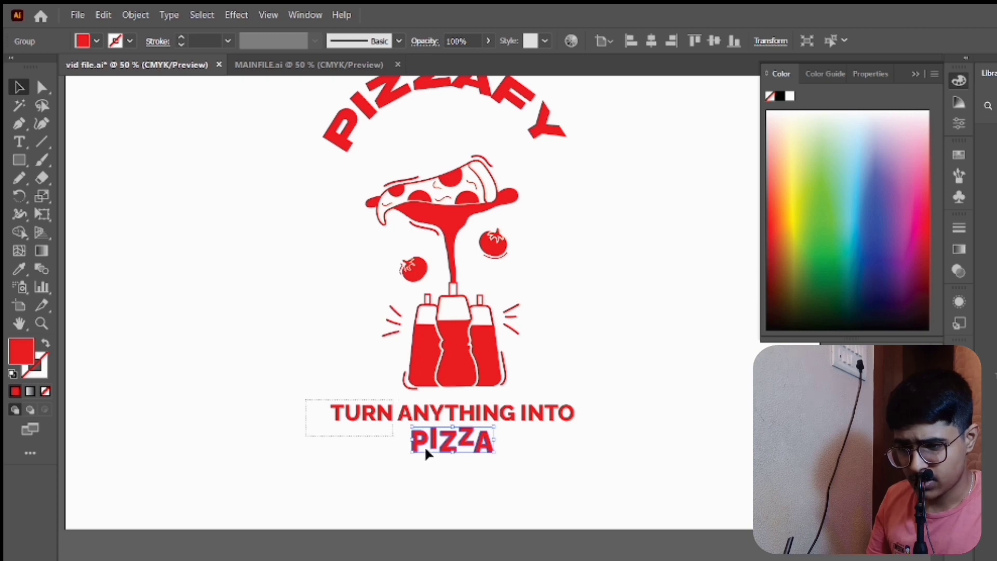
drag(426, 453, 541, 457)
click(541, 457)
click(486, 415)
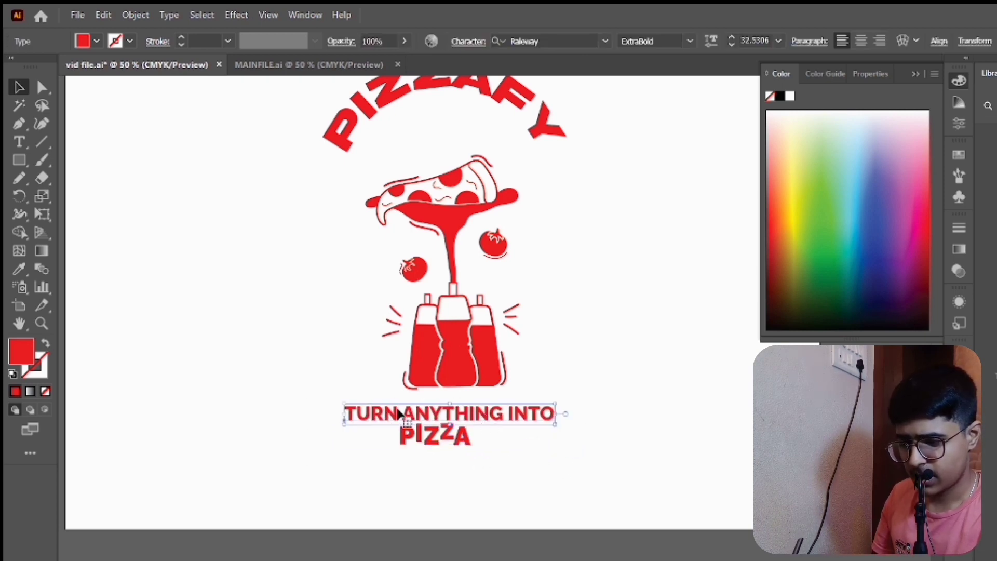
drag(385, 418, 370, 416)
- Group TURN ANYTHING INTO with PIZZA and position the group centered beneath the bottles
drag(496, 482, 493, 479)
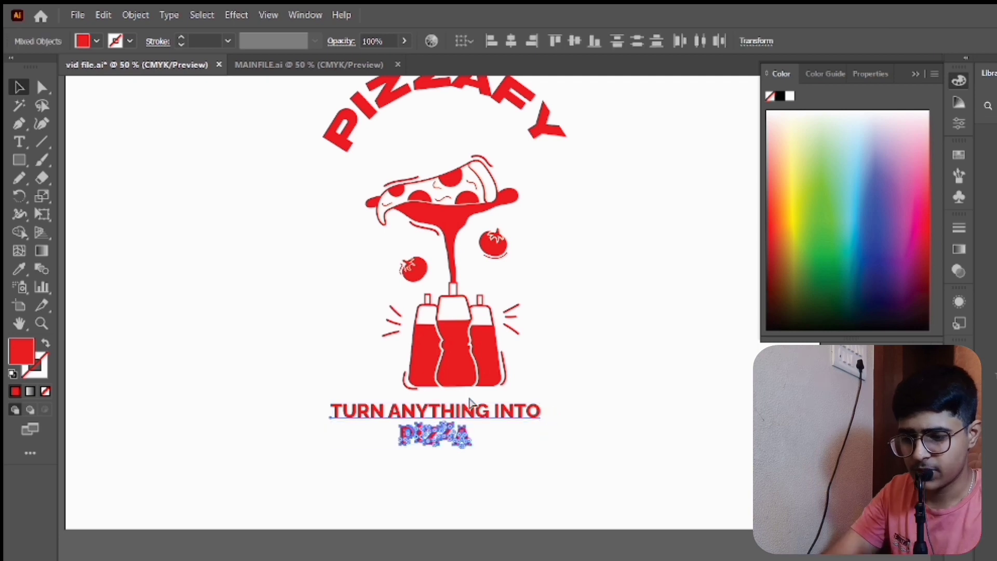
key(ctrl+g)
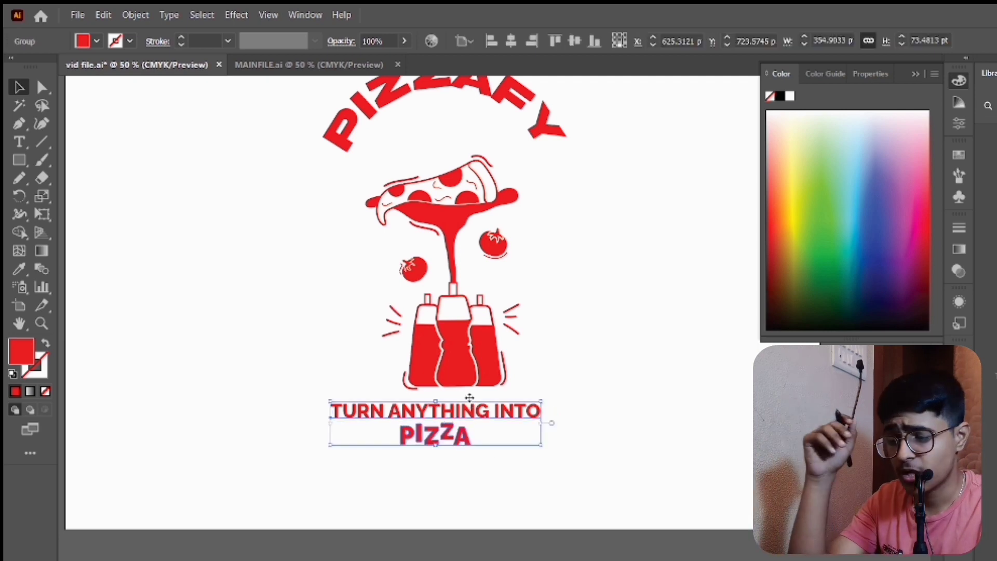
drag(451, 412, 467, 411)
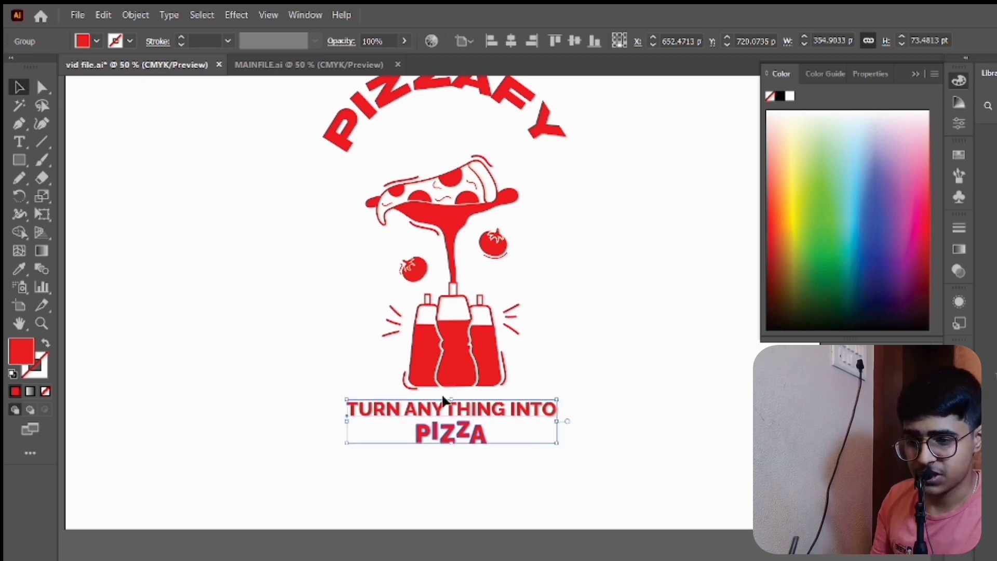
drag(444, 411, 454, 419)
click(511, 41)
click(590, 358)
click(553, 465)
- Draw a tall rectangle beside the illustration, fully round its corners into a capsule, and swap its red fill to the stroke
scroll(544, 395, up, 2)
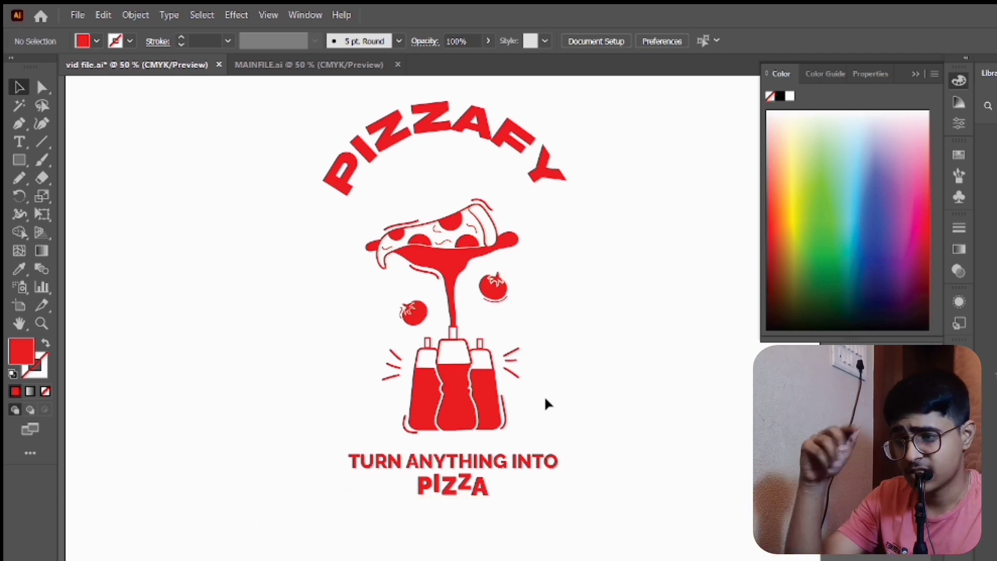
click(16, 162)
drag(147, 143, 337, 467)
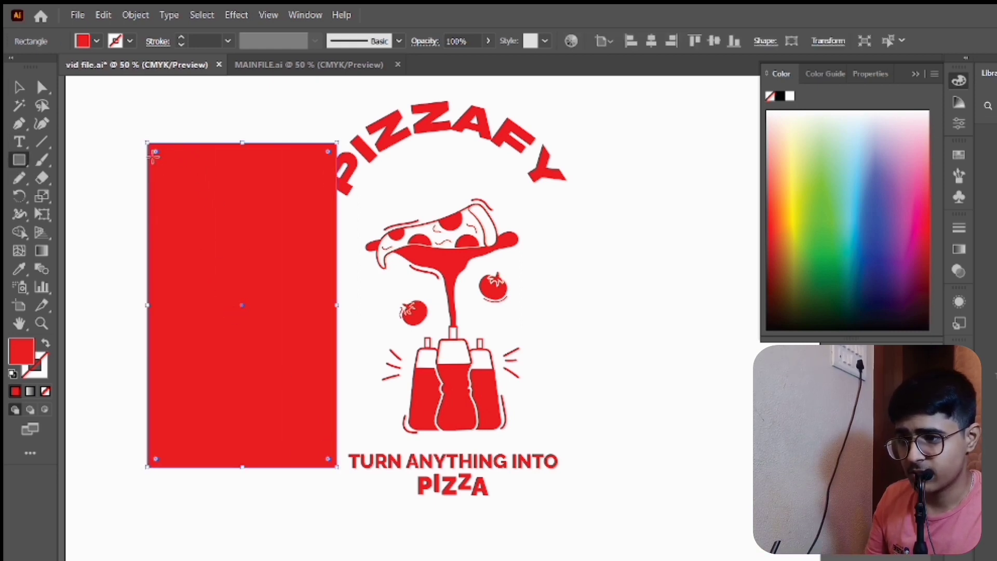
drag(157, 154, 244, 305)
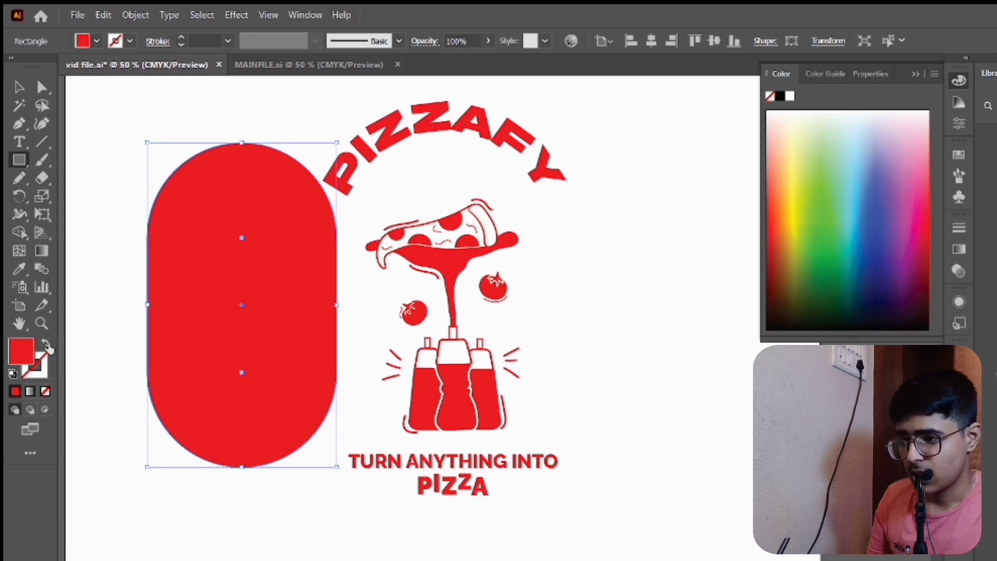
click(46, 345)
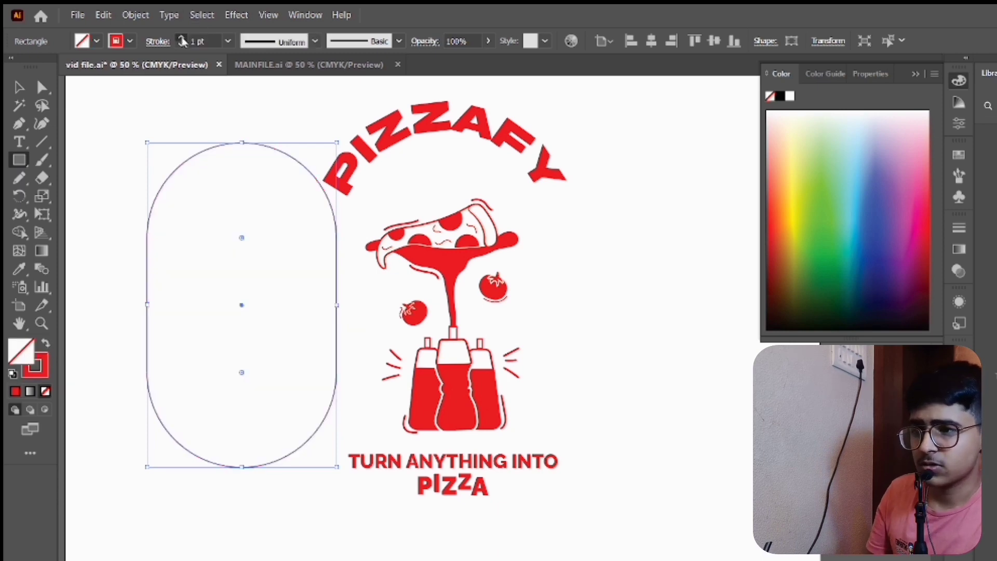
- Set the new capsule's stroke to 2 pt and center it on the artboard around the illustration
click(182, 39)
click(182, 39)
click(182, 39)
click(19, 87)
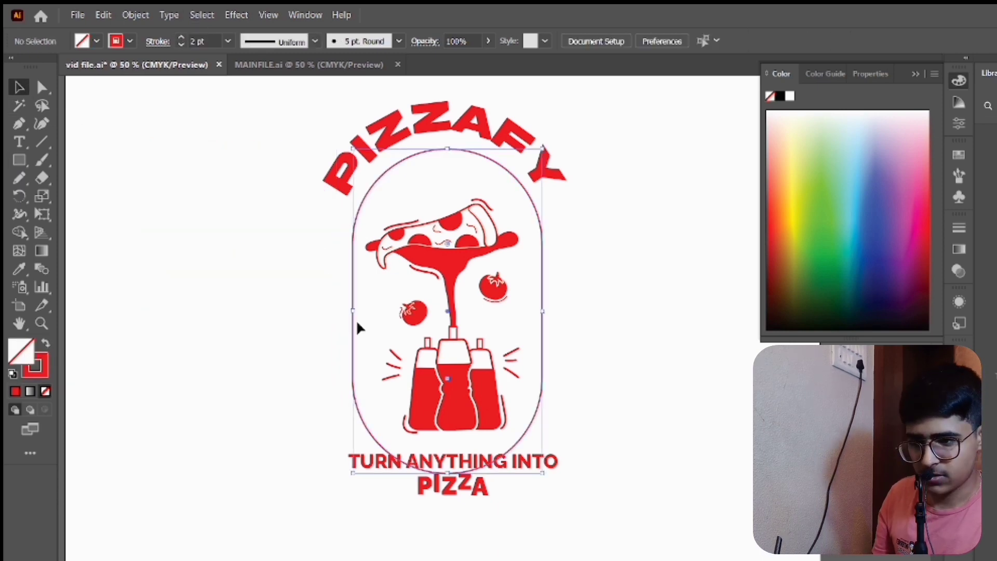
click(332, 314)
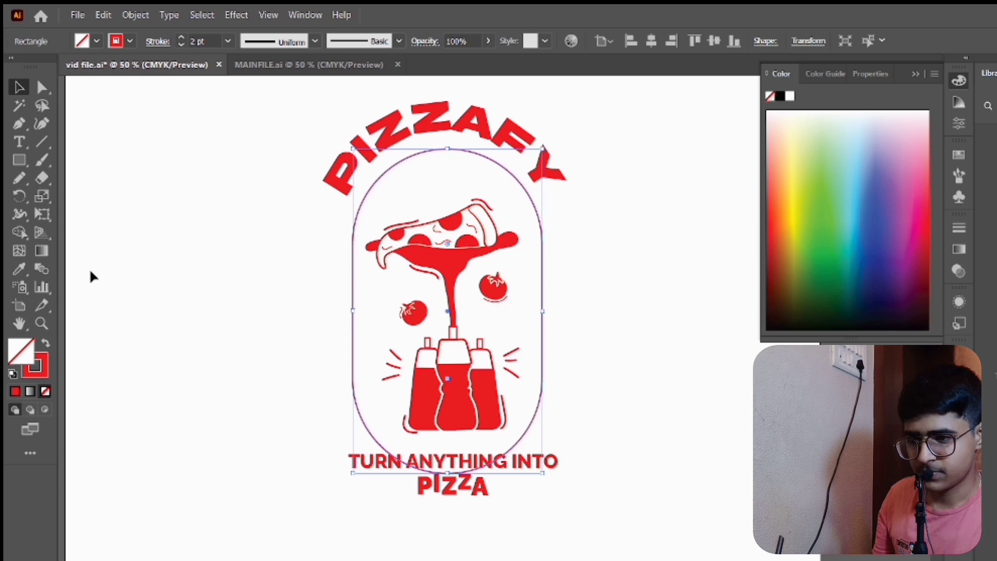
- Draw a wide rectangle over the capsule's lower half and tagline, with a red fill and no stroke
click(26, 151)
click(26, 163)
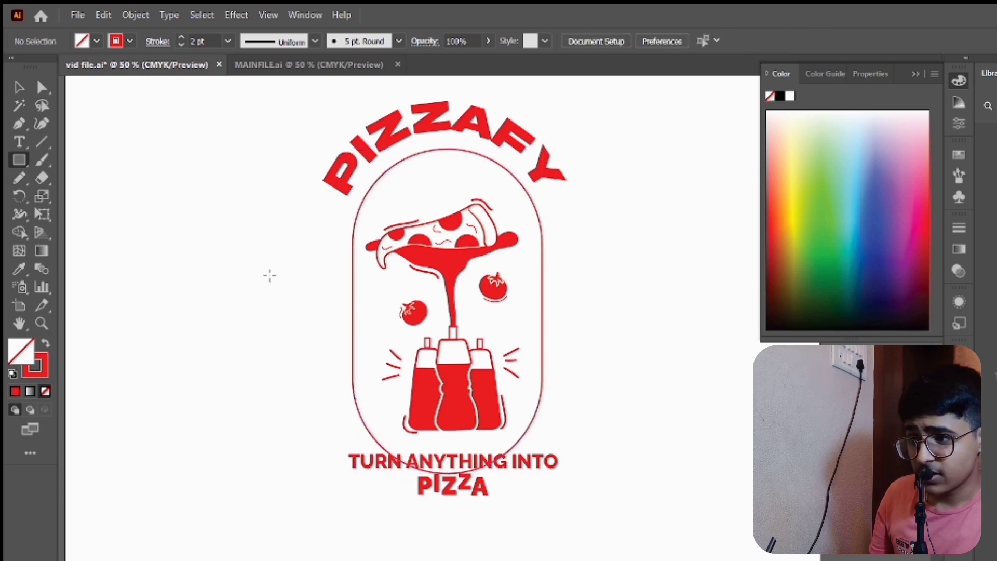
drag(306, 316, 611, 503)
click(46, 343)
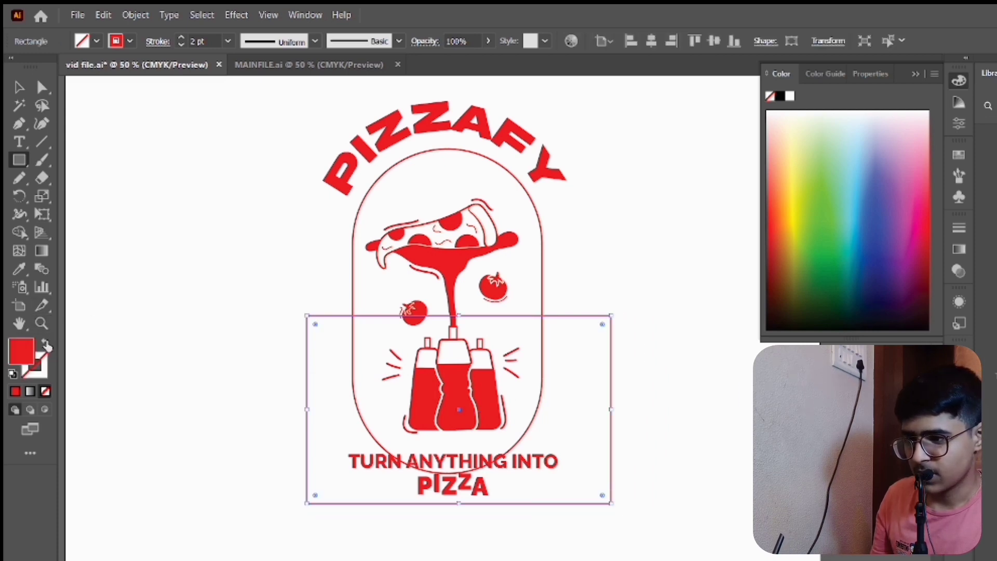
- Cut away the capsule's lower half and the covering rectangle with the Shape Builder tool, leaving an arch around the pizza
key(v)
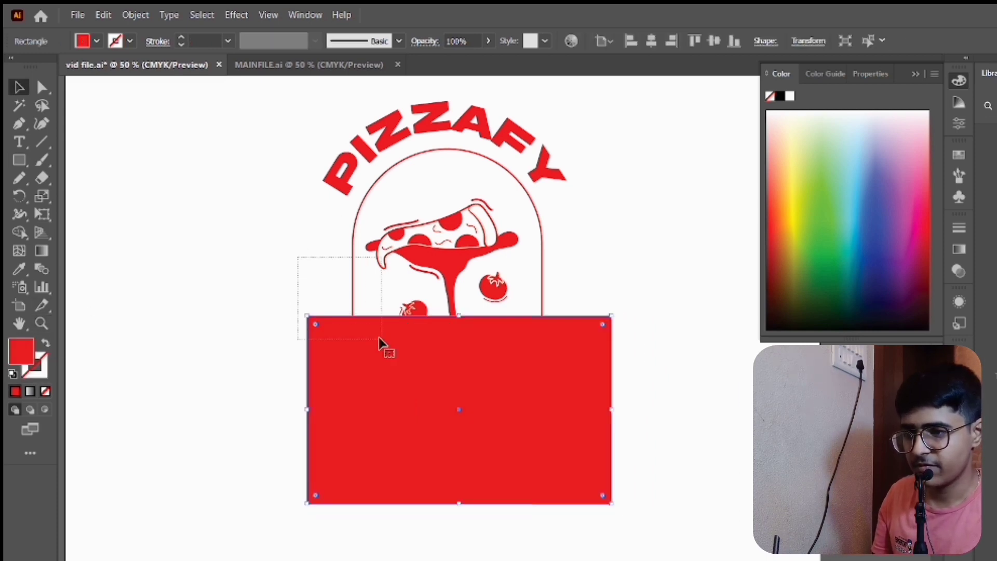
drag(379, 339, 382, 339)
click(19, 232)
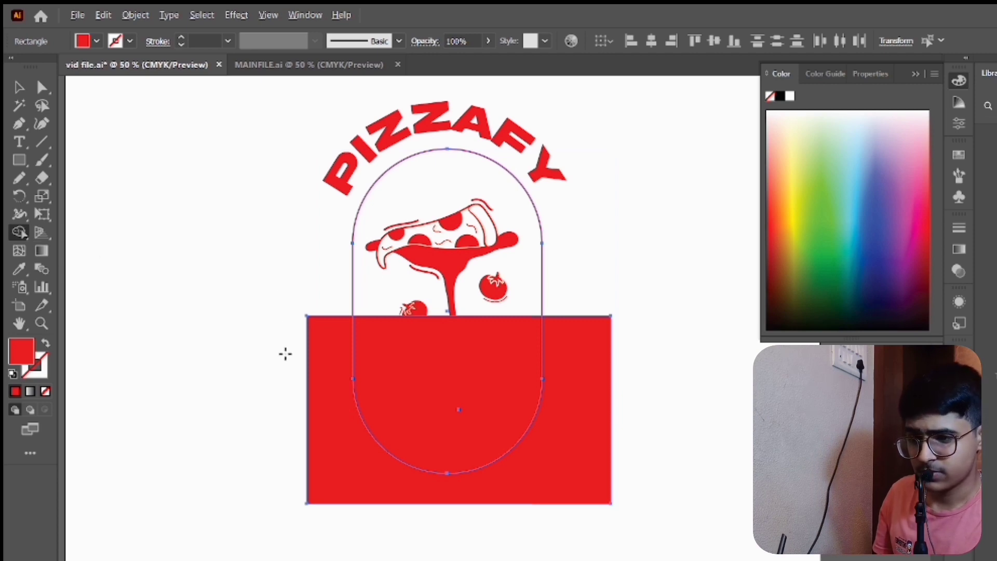
mouse_move(285, 354)
mouse_down()
mouse_move(543, 393)
mouse_move(376, 349)
mouse_up()
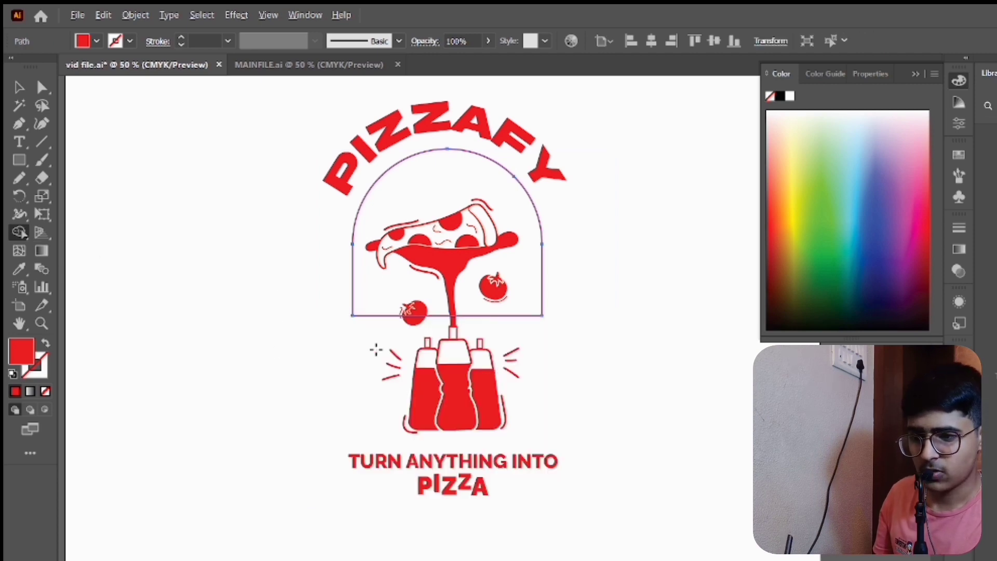
key(v)
click(323, 333)
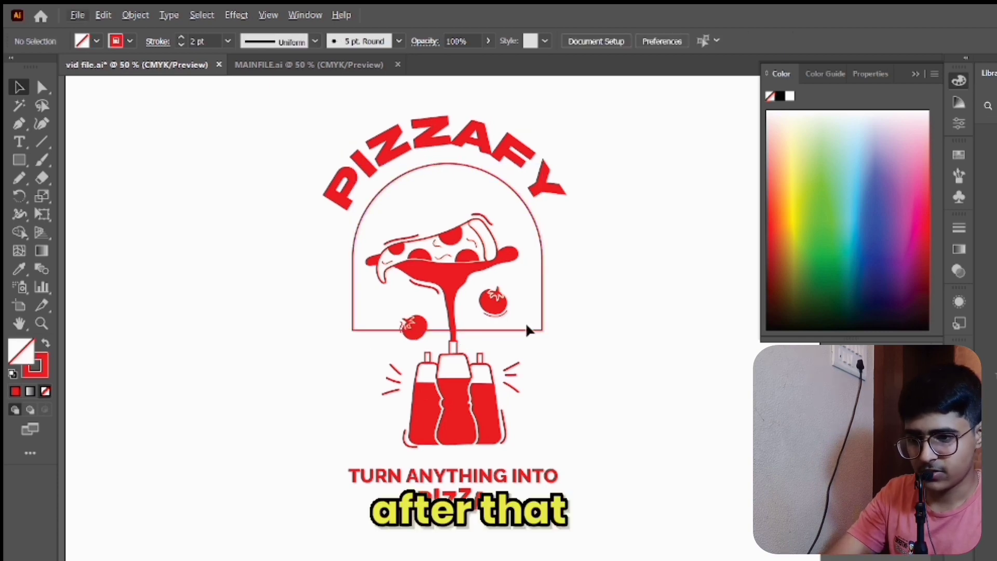
- Delete the horizontal base segment of the arch outline, leaving its curved top and two straight sides
alt+scroll(527, 329, up, 3)
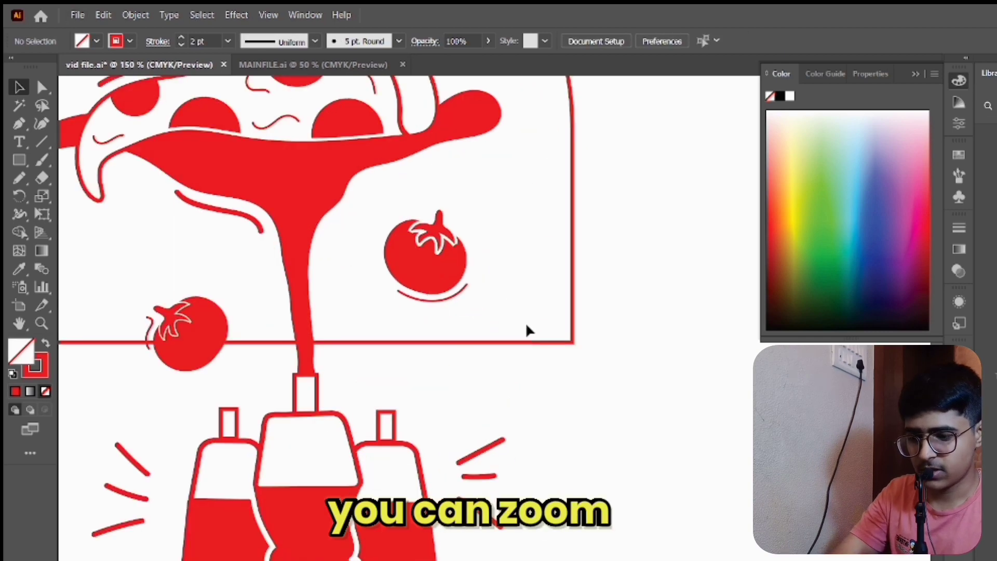
key(a)
click(545, 345)
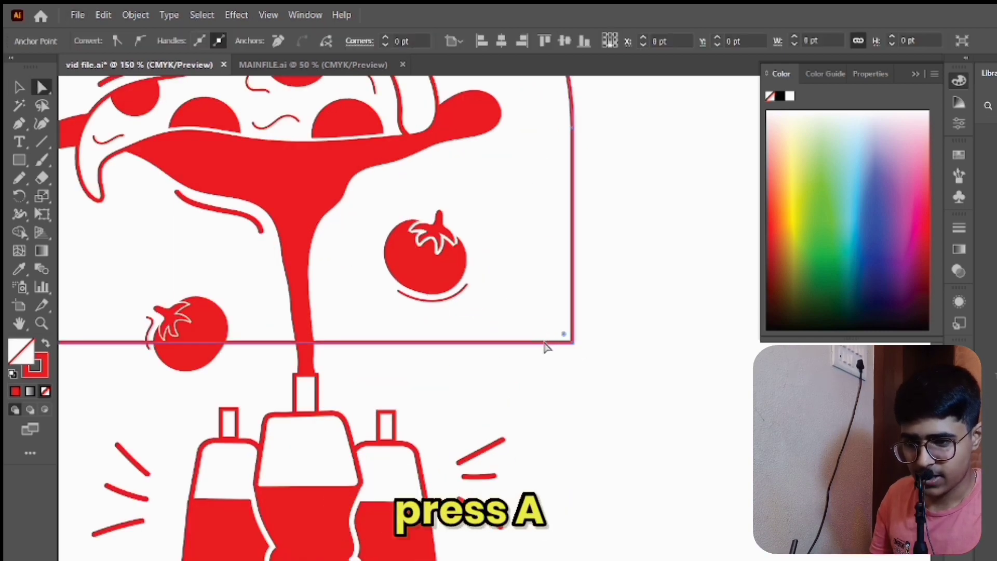
click(575, 363)
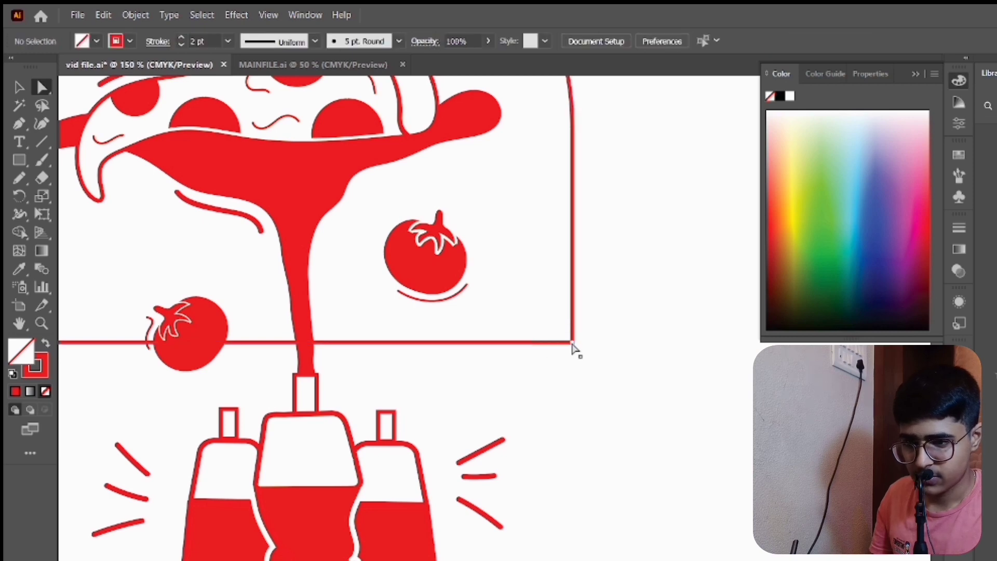
click(573, 347)
key(Delete)
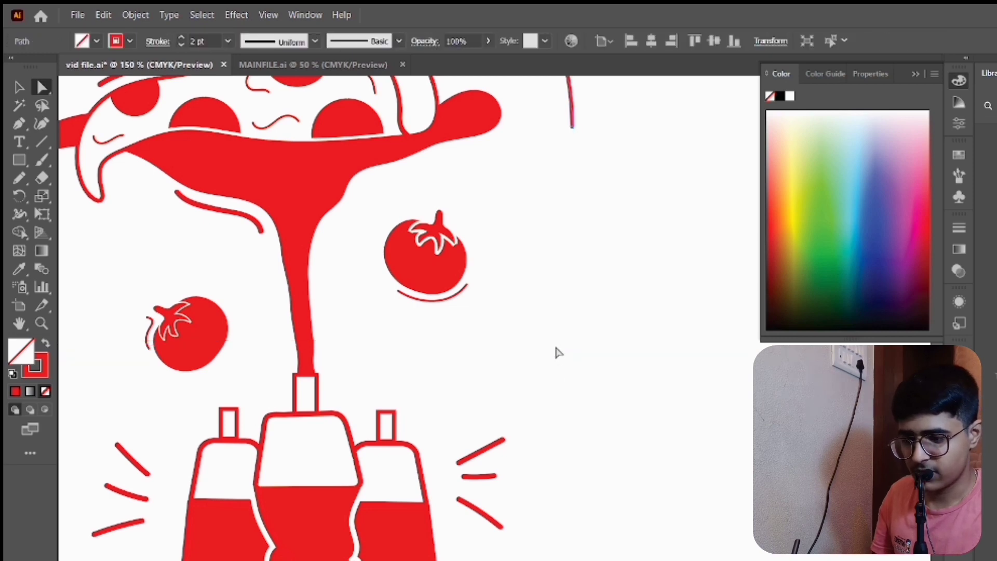
scroll(561, 348, left, 5)
scroll(561, 347, up, 3)
scroll(561, 348, down, 3)
key(v)
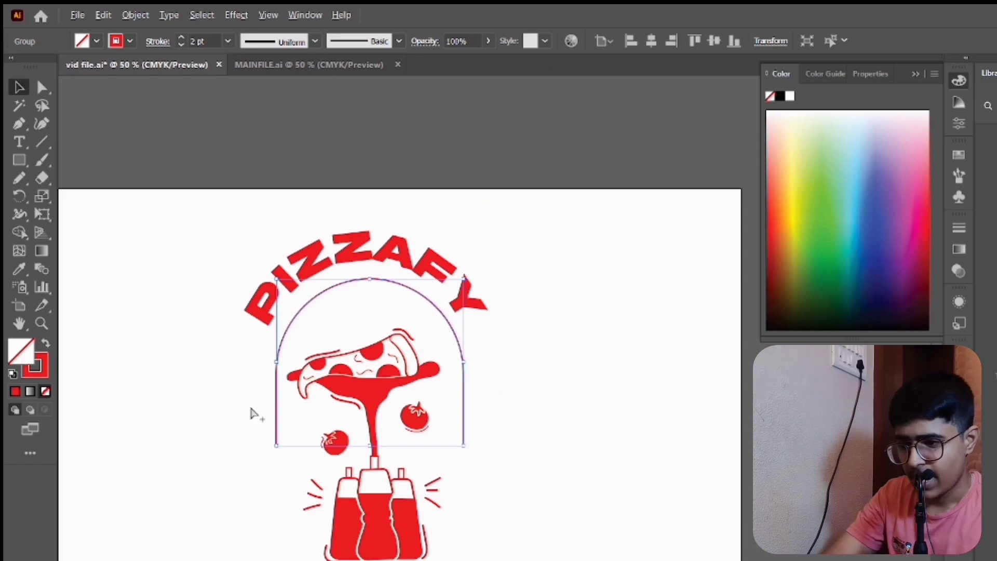
scroll(251, 409, up, 2)
scroll(251, 410, down, 3)
click(256, 216)
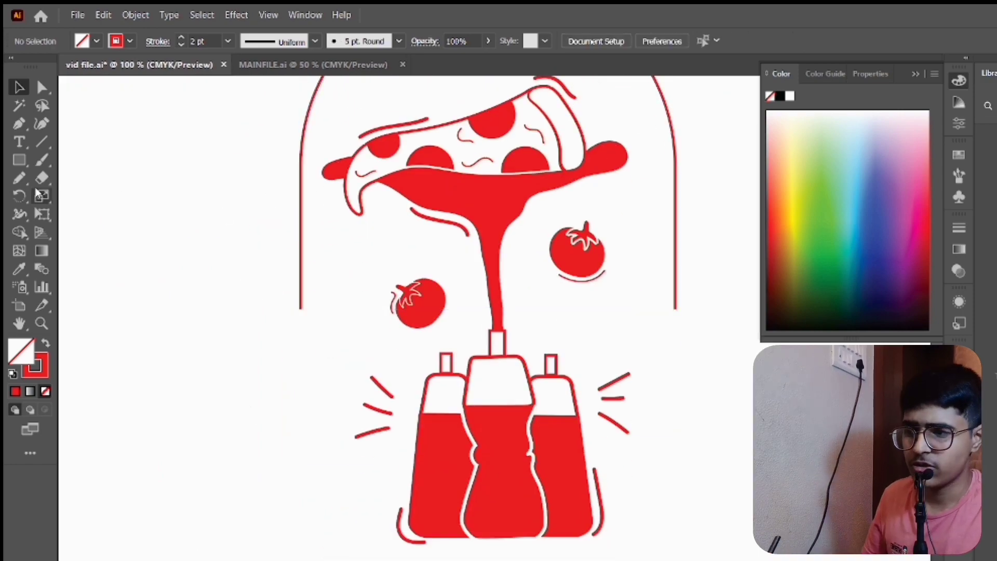
- Draw a circle about 15 pt wide beside the illustration with a red fill and no stroke
drag(17, 167, 78, 194)
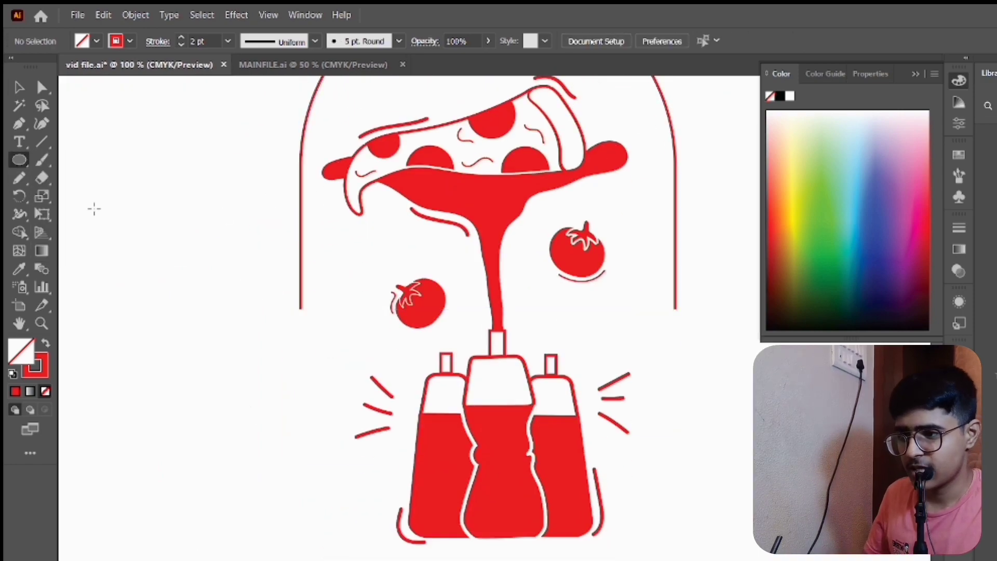
drag(186, 279, 187, 281)
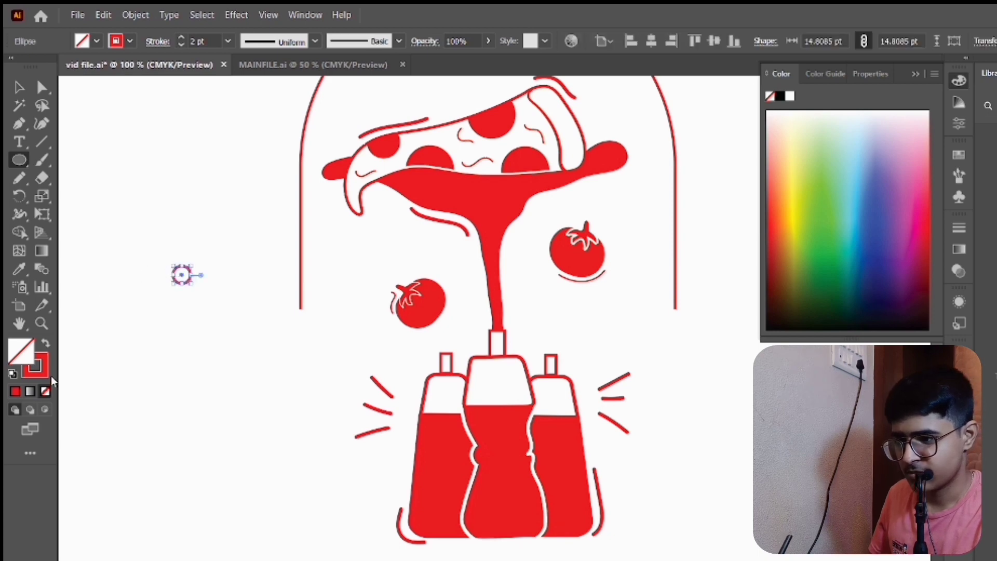
click(45, 345)
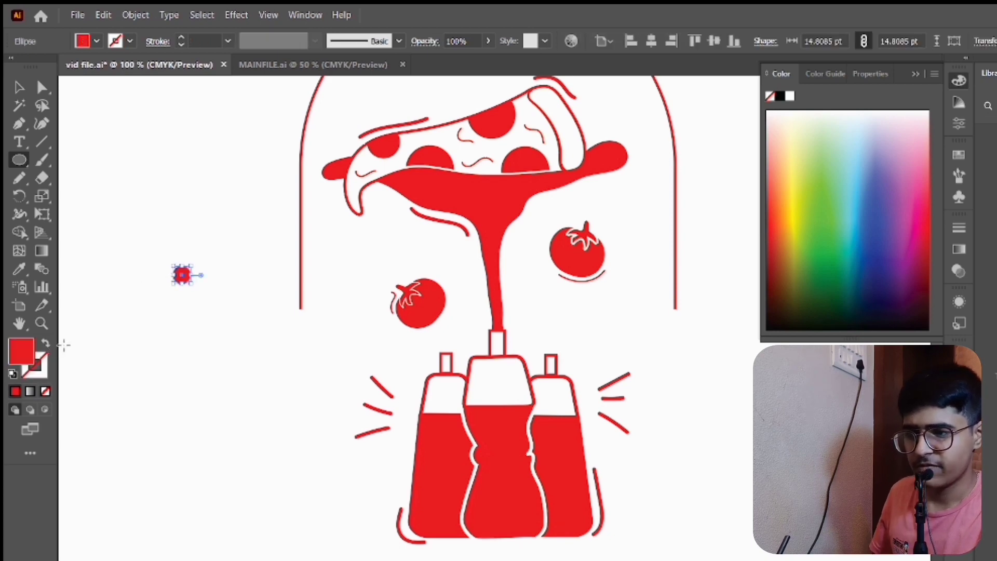
- Center the small circle on the lower end of the arch's left line and shrink it to about 11 pt
click(160, 293)
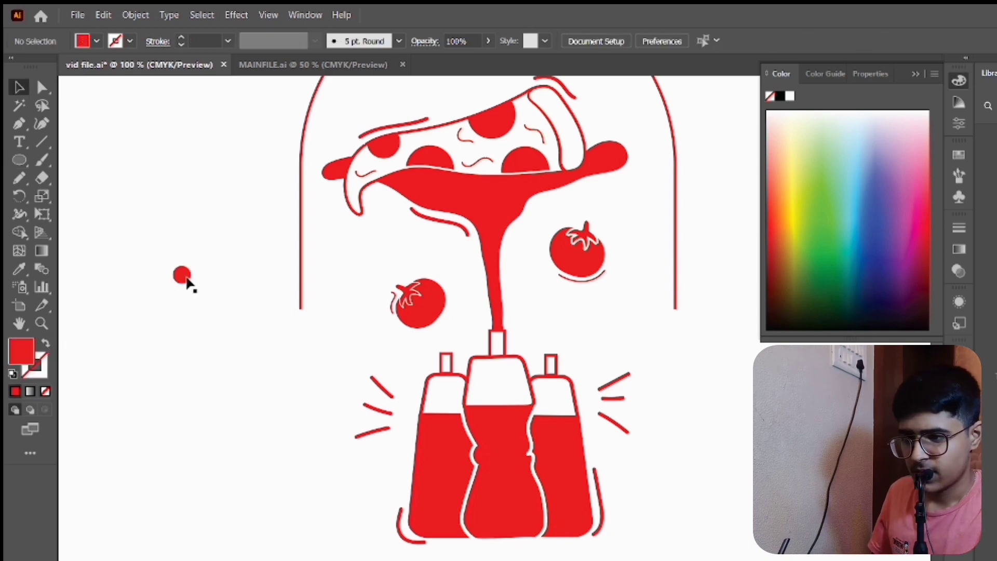
click(298, 314)
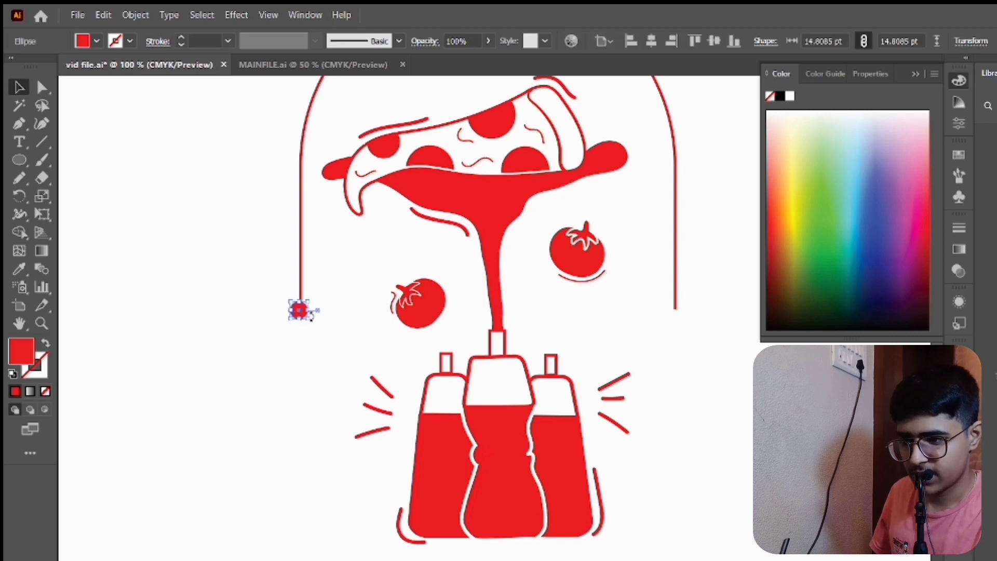
click(276, 280)
scroll(276, 280, up, 2)
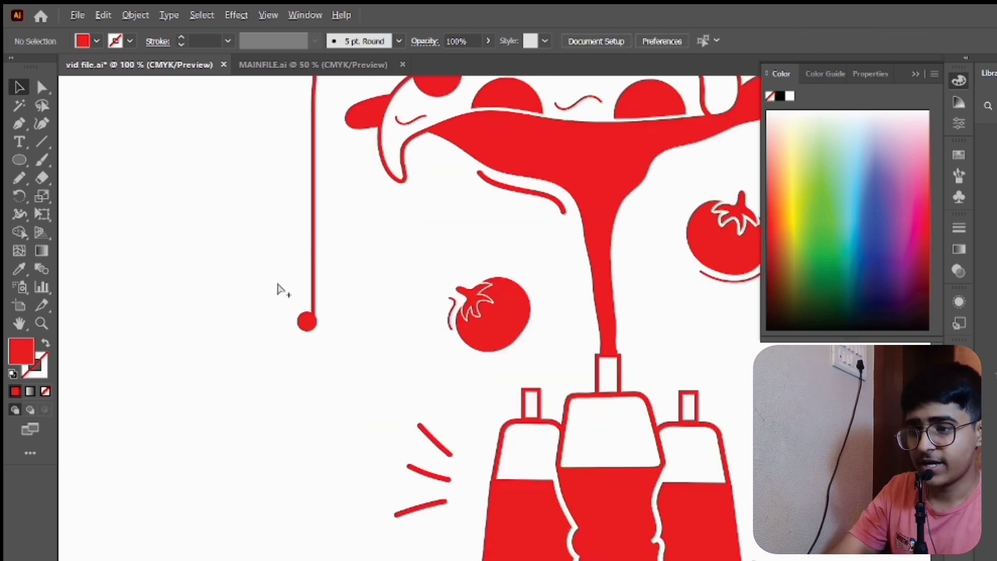
drag(336, 342, 342, 345)
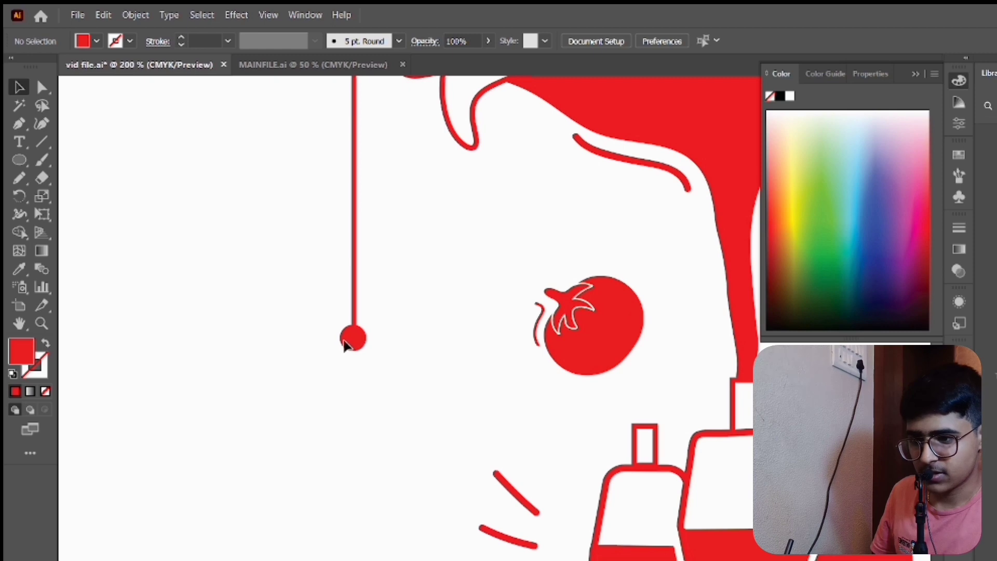
click(345, 346)
scroll(327, 334, down, 3)
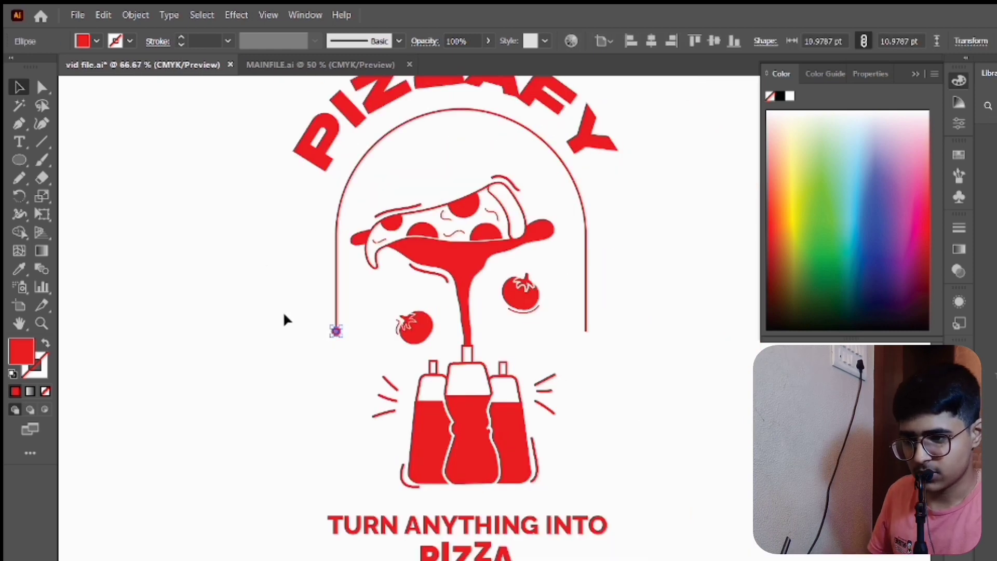
- Duplicate the small dot onto the lower end of the arch's right line
click(339, 347)
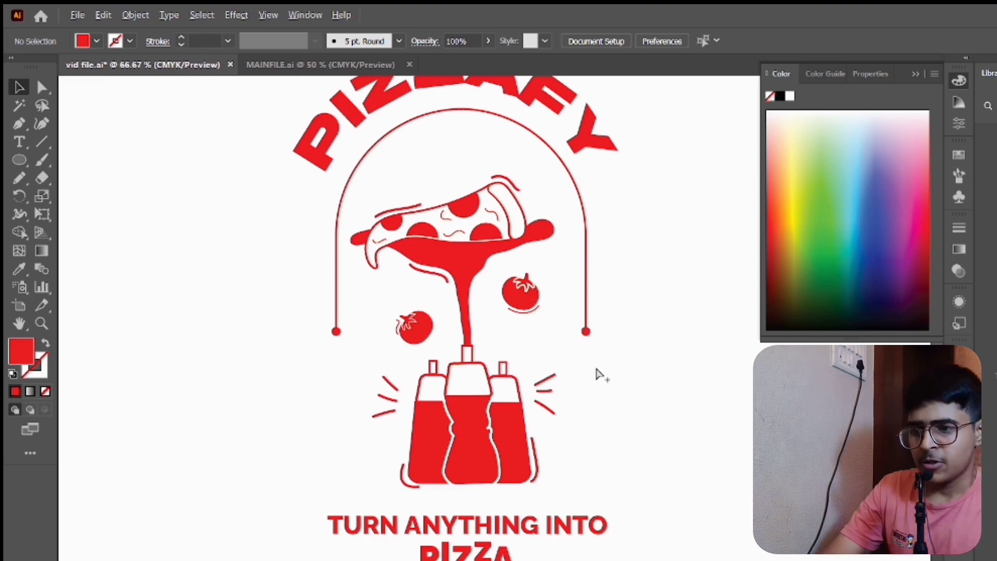
scroll(595, 366, down, 1)
scroll(595, 365, down, 1)
scroll(597, 373, down, 1)
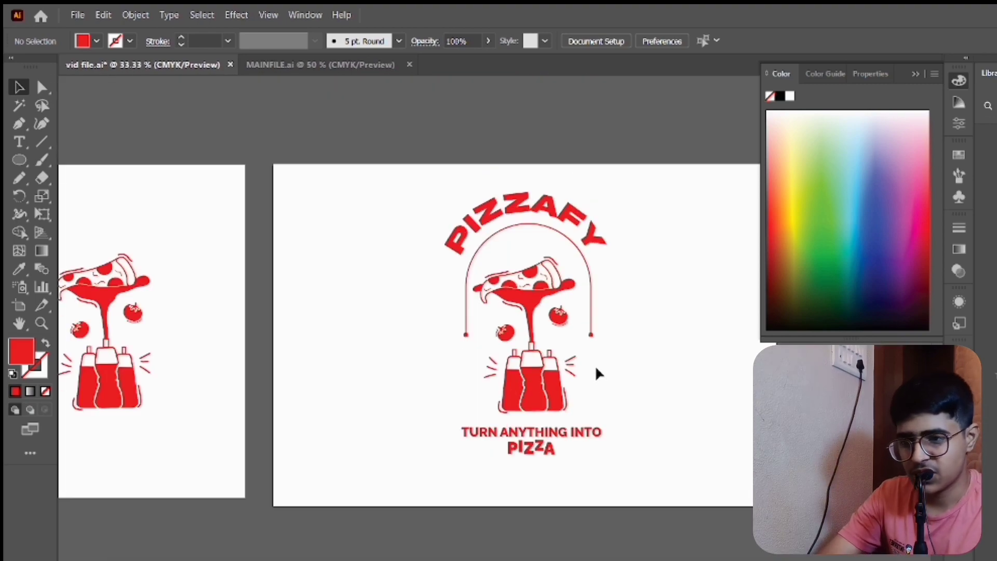
- Unlock all locked artwork in the label document
drag(545, 376, 585, 398)
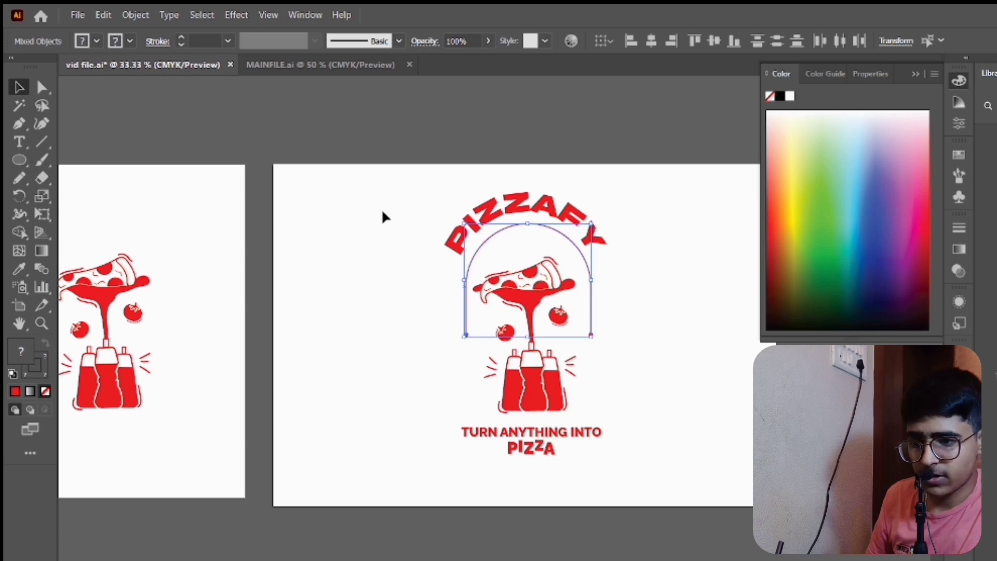
click(409, 196)
key(ctrl+alt+2)
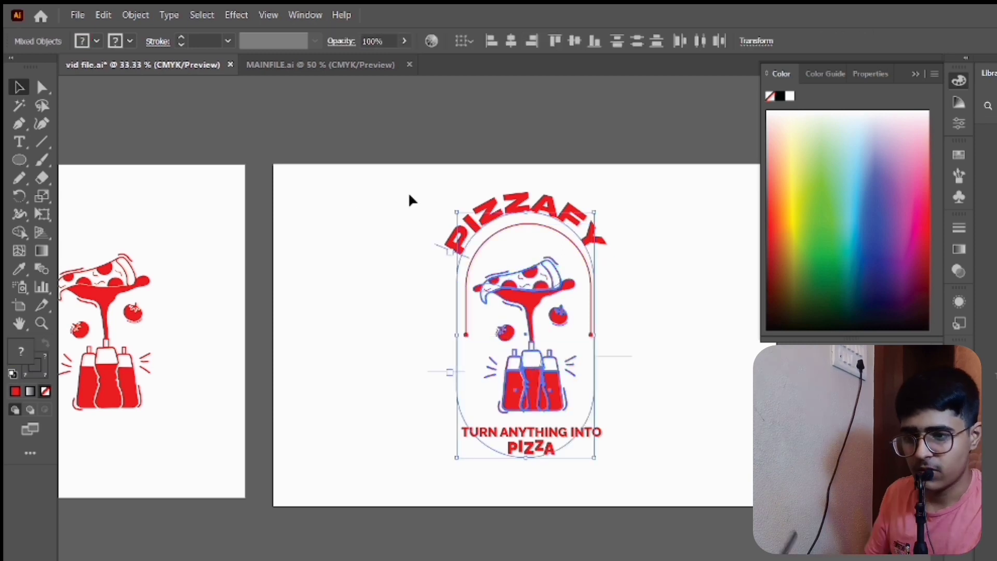
click(354, 226)
- Set the character tracking of the arched PIZZAFY text to 25
double_click(514, 200)
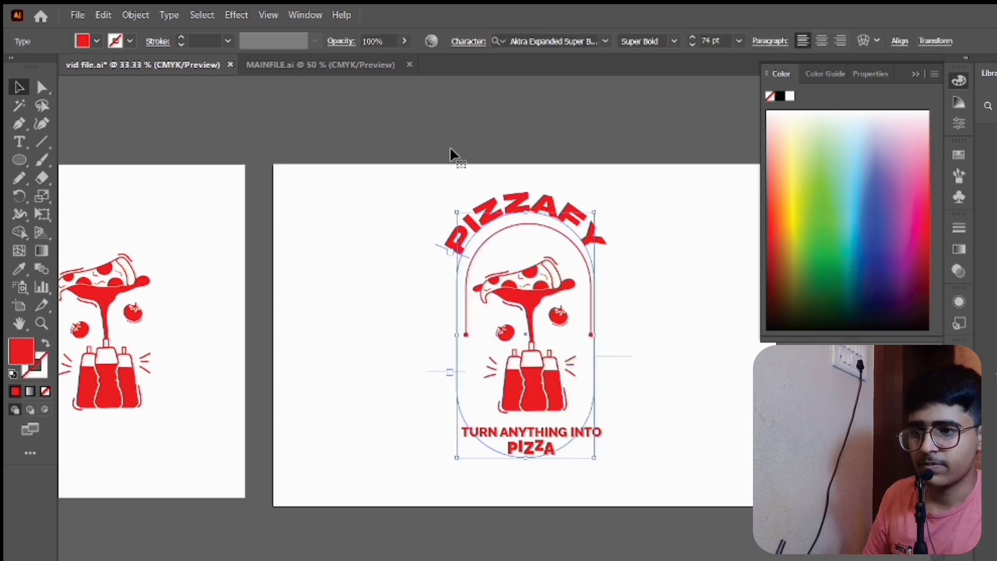
click(467, 41)
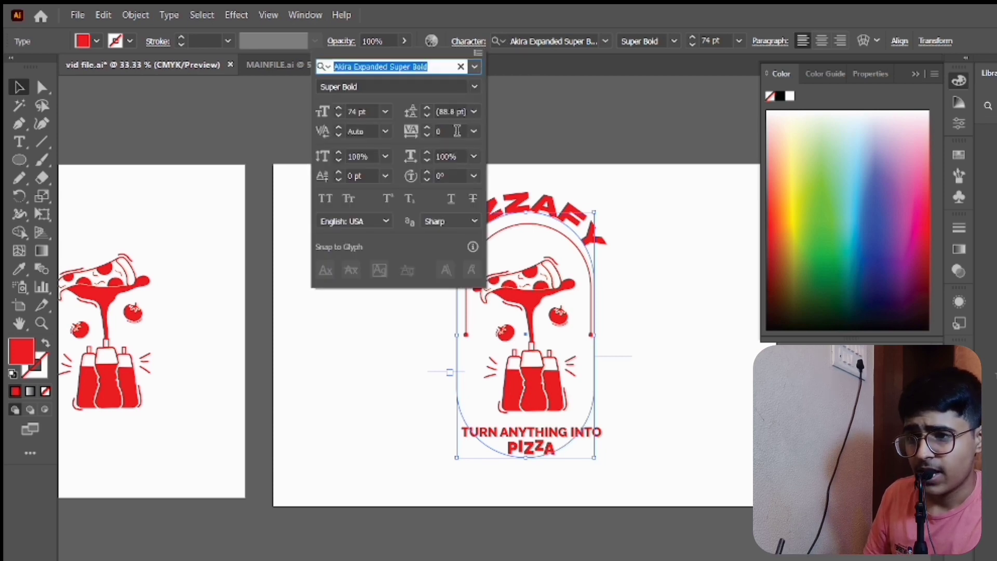
click(427, 128)
click(474, 132)
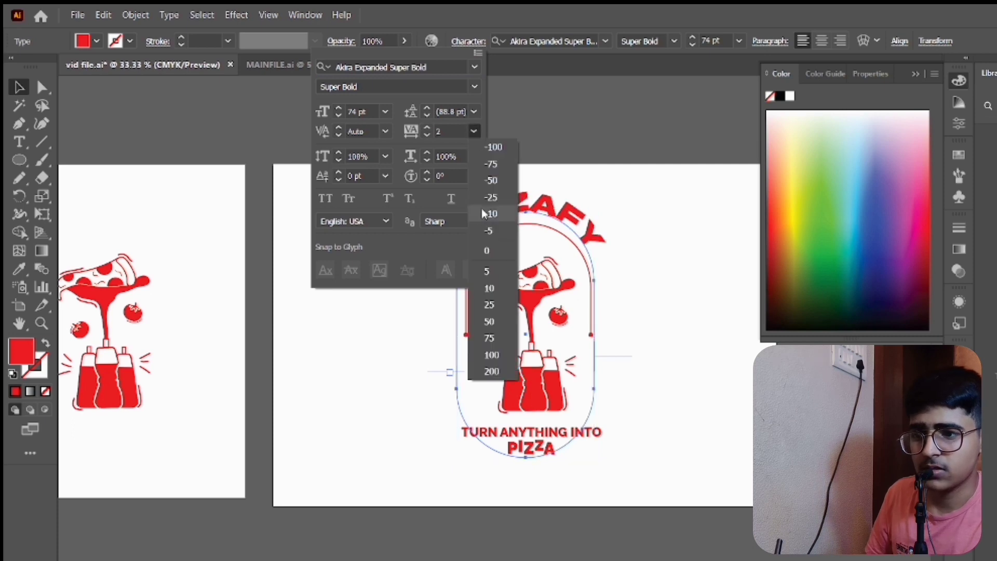
click(487, 307)
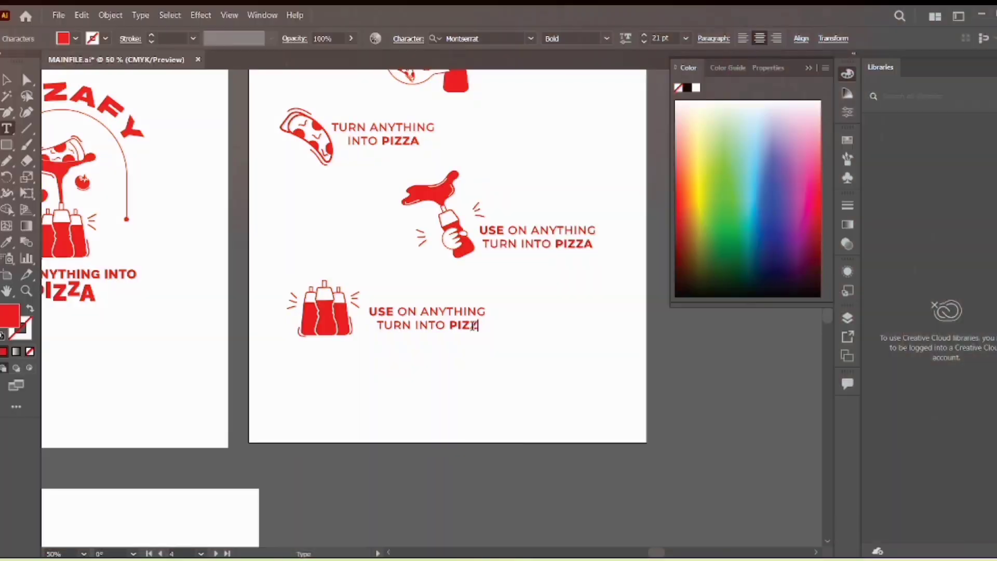
- In MAINFILE.ai, replace the caption beside the three bottles with NEW FLAVOURS and COMING SOON ! on two lines
key(BackSpace)
text(NEW FLAVOURS)
key(Return)
text(COMING SOON !)
- Give NEW FLAVOURS and the word SOON a lighter Montserrat weight than the bold COMING
key(ctrl+equal)
drag(314, 329, 518, 329)
click(606, 39)
click(570, 113)
double_click(467, 355)
click(606, 38)
click(570, 113)
click(6, 80)
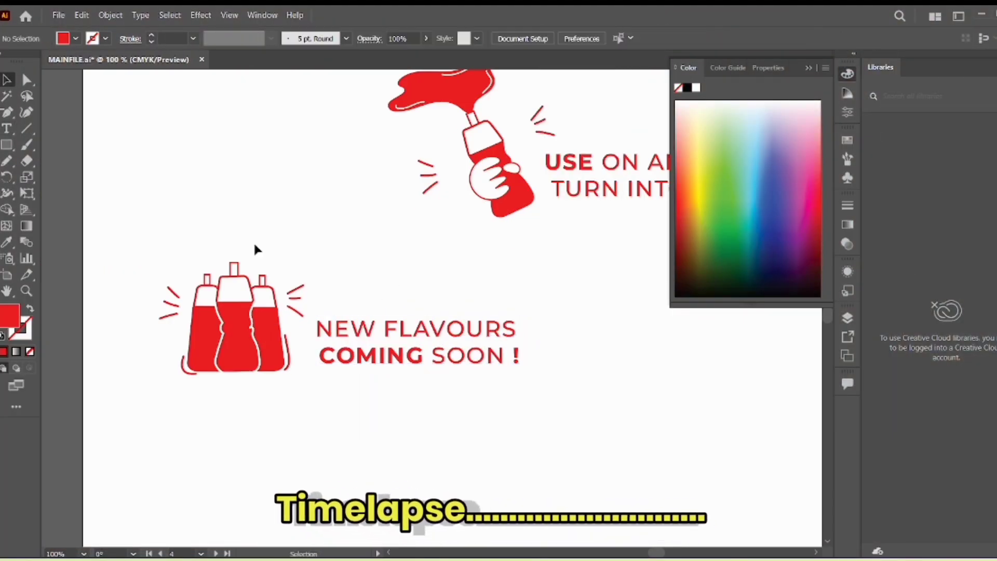
- Move the ray marks on both sides closer to the hand-held sauce bottle
scroll(260, 280, down, 2)
scroll(358, 294, up, 1)
drag(311, 407, 308, 356)
click(338, 319)
drag(399, 212, 389, 217)
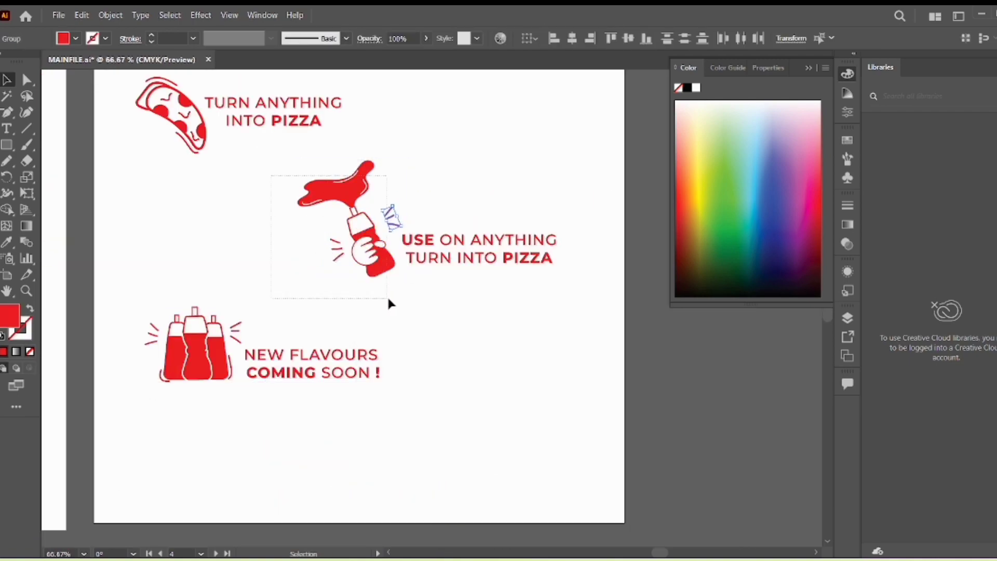
click(390, 304)
scroll(423, 280, up, 1)
scroll(329, 328, down, 1)
scroll(329, 328, left, 4)
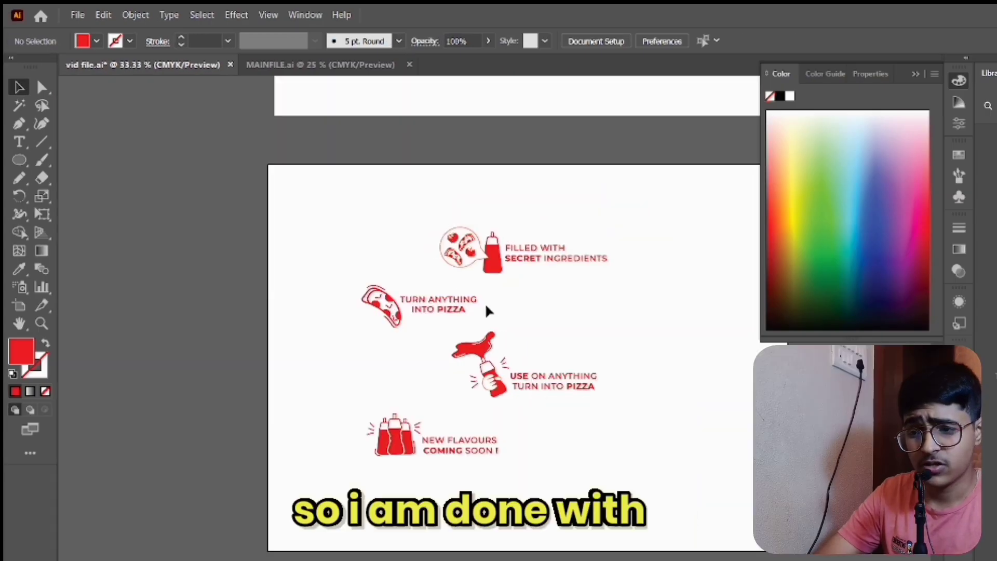
- Review the four icon-and-caption callouts on the vid file.ai artboard, from the secret ingredients bottle to the three bottles
scroll(486, 305, up, 2)
scroll(485, 305, down, 3)
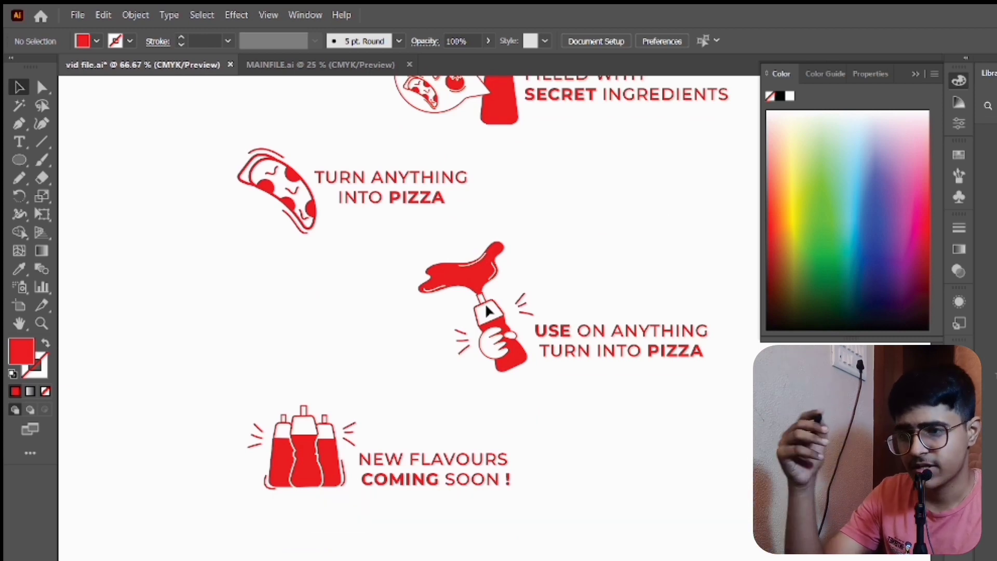
scroll(487, 311, up, 3)
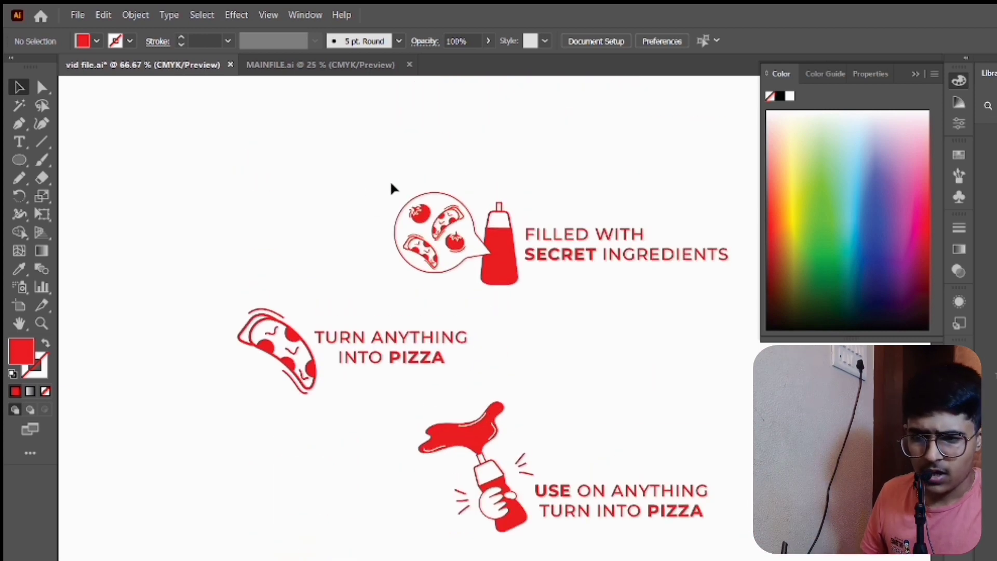
drag(390, 188, 561, 289)
click(566, 302)
scroll(538, 260, down, 4)
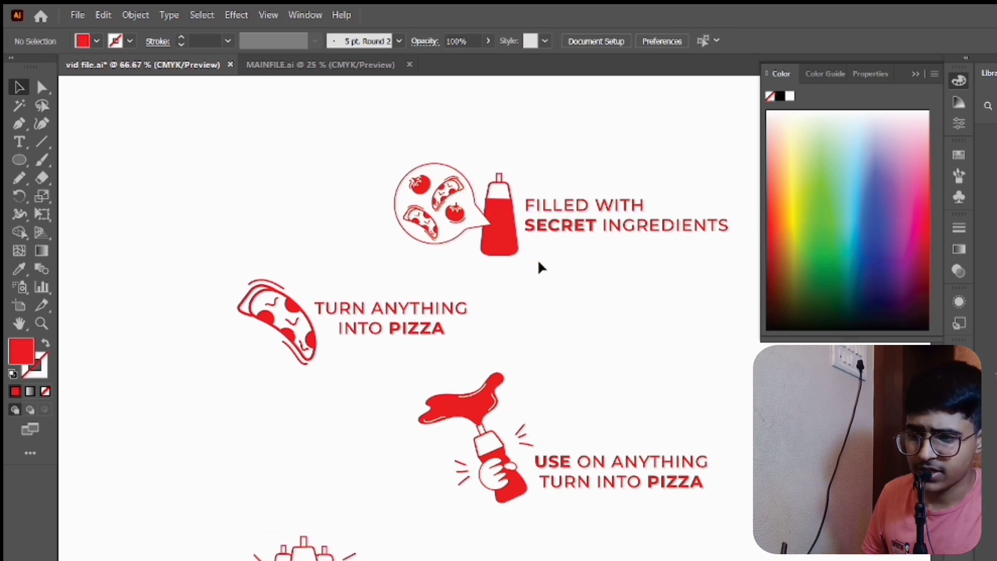
drag(185, 136, 374, 251)
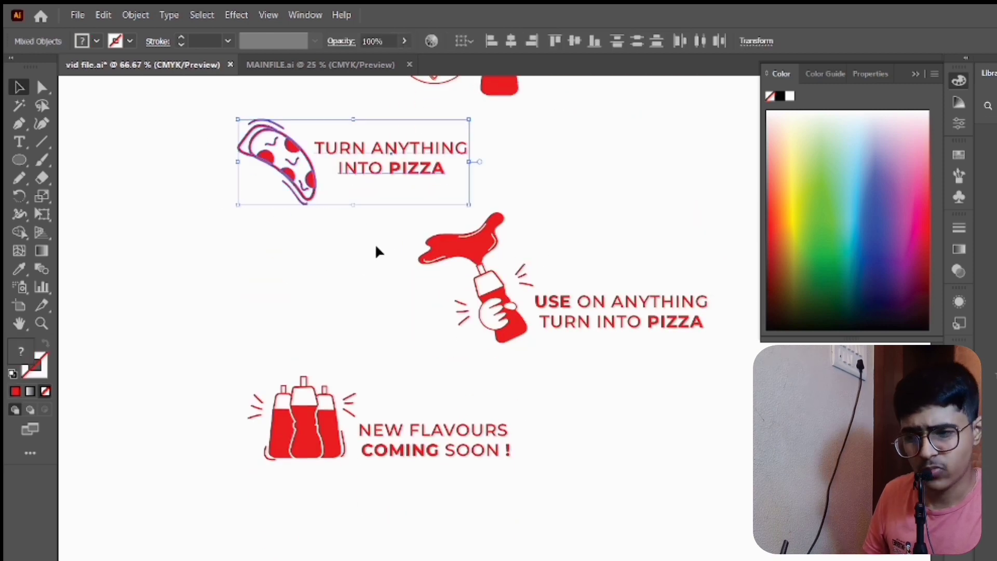
click(434, 270)
drag(434, 269, 563, 381)
click(347, 374)
click(328, 423)
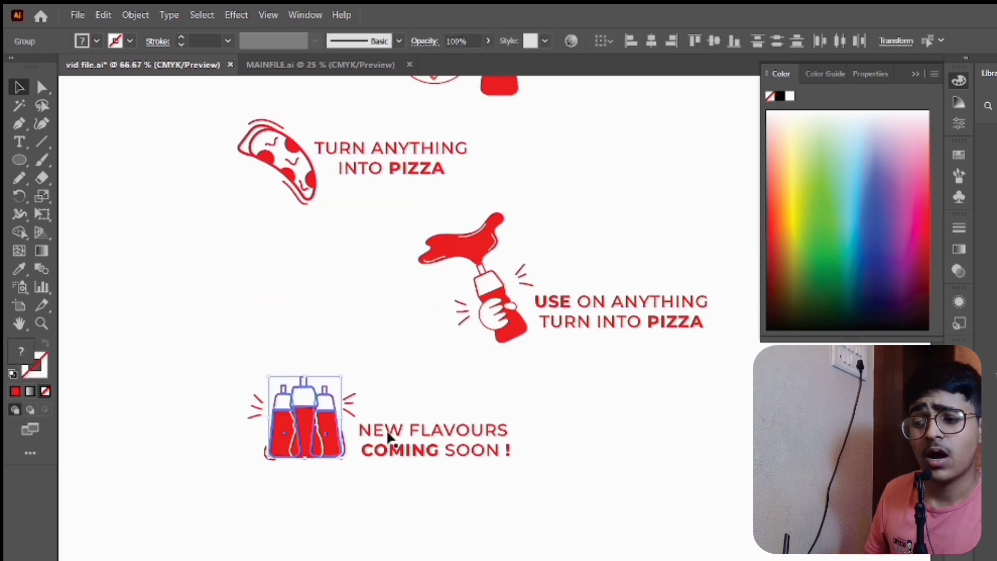
click(438, 487)
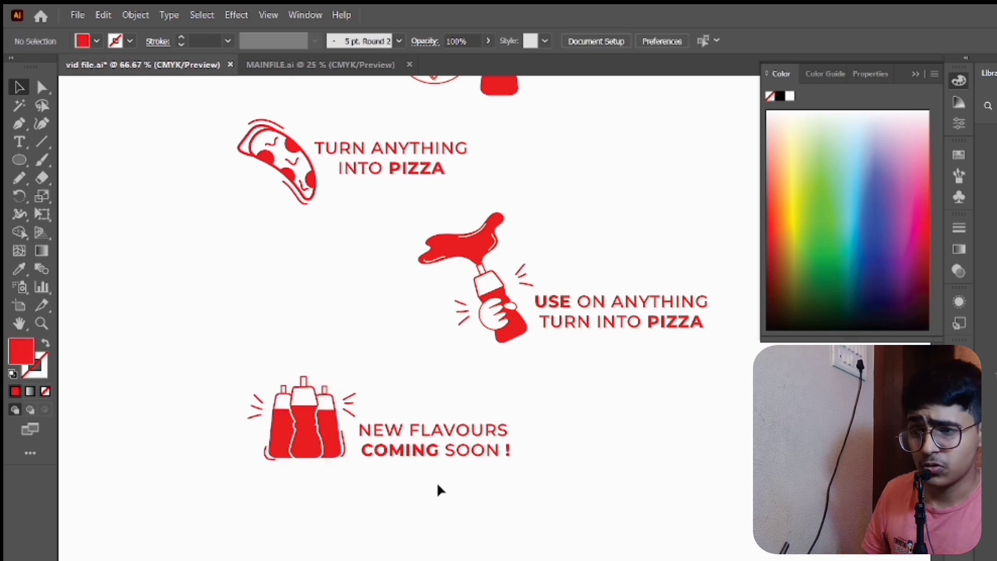
- Switch to MAINFILE.ai and examine its logo variations, the hand-drawn packaging sketch and the bottle illustrations beside it
click(331, 66)
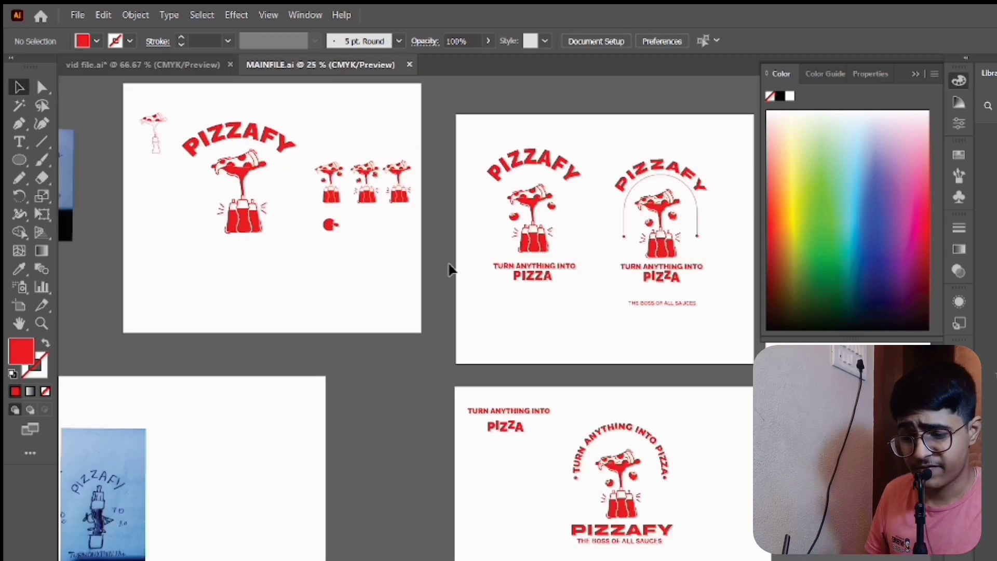
mouse_move(395, 440)
mouse_down()
mouse_move(218, 436)
mouse_move(227, 416)
mouse_move(512, 387)
mouse_up()
mouse_move(412, 401)
mouse_down()
mouse_move(641, 307)
mouse_move(605, 369)
mouse_up()
scroll(427, 342, up, 3)
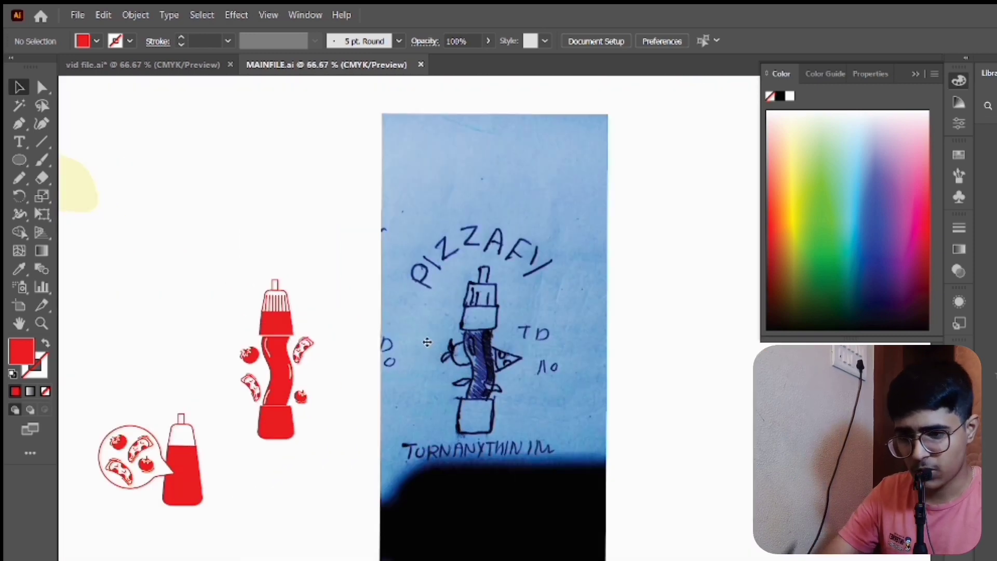
scroll(427, 342, left, 3)
mouse_move(609, 310)
mouse_down()
mouse_move(558, 287)
mouse_move(581, 295)
mouse_up()
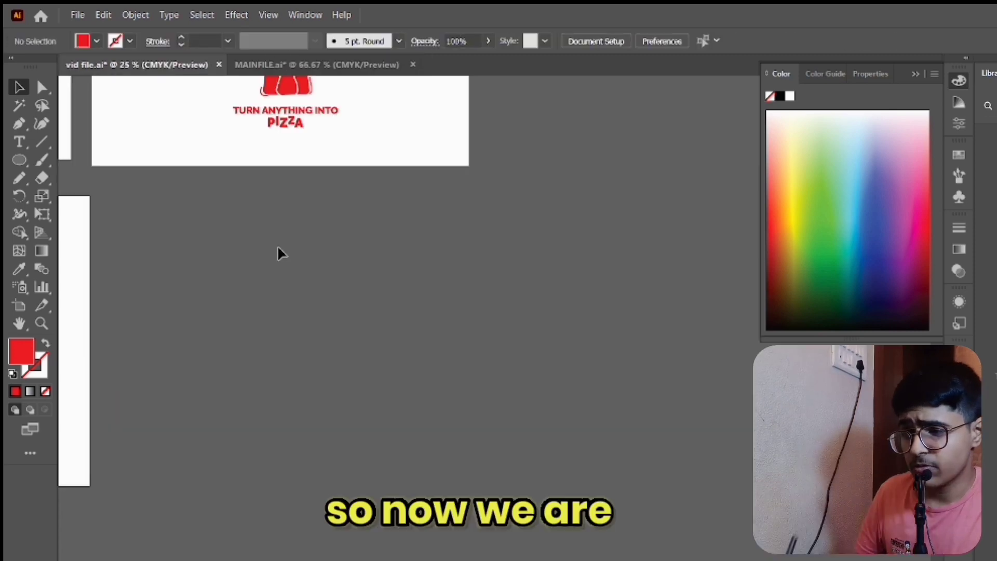
- In vid file.ai, create a wide landscape artboard in the empty area beside the callouts artboard
click(19, 306)
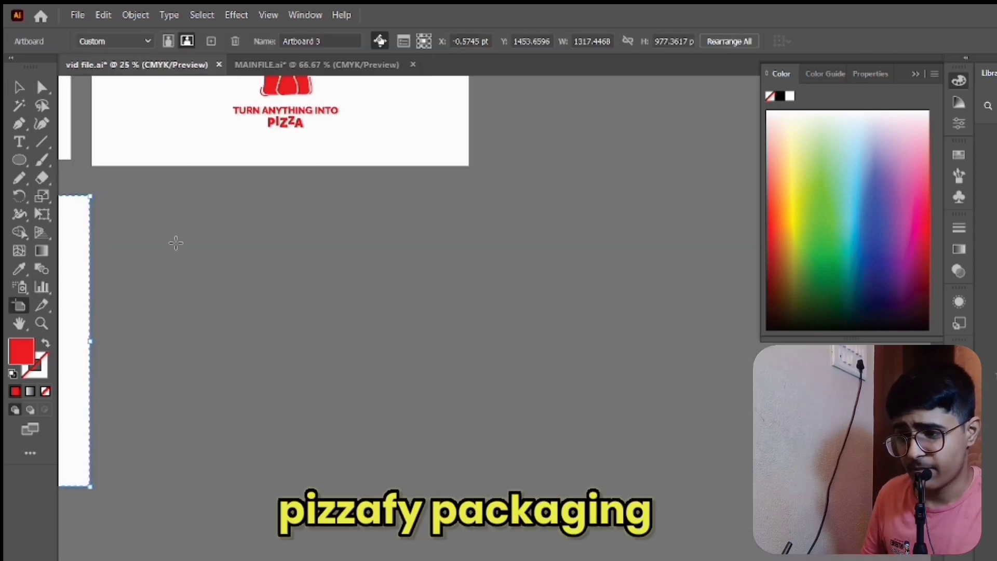
drag(178, 243, 695, 469)
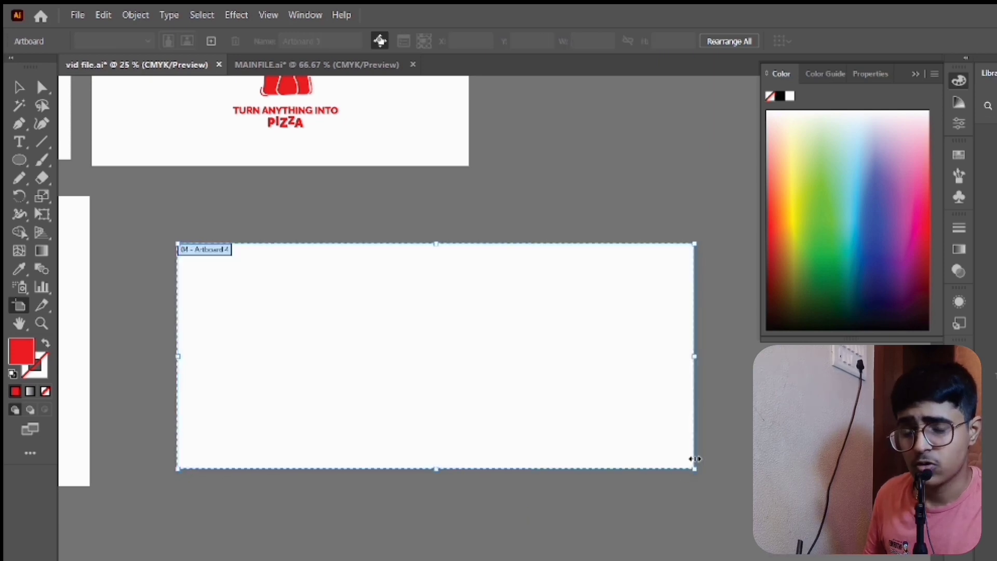
click(21, 88)
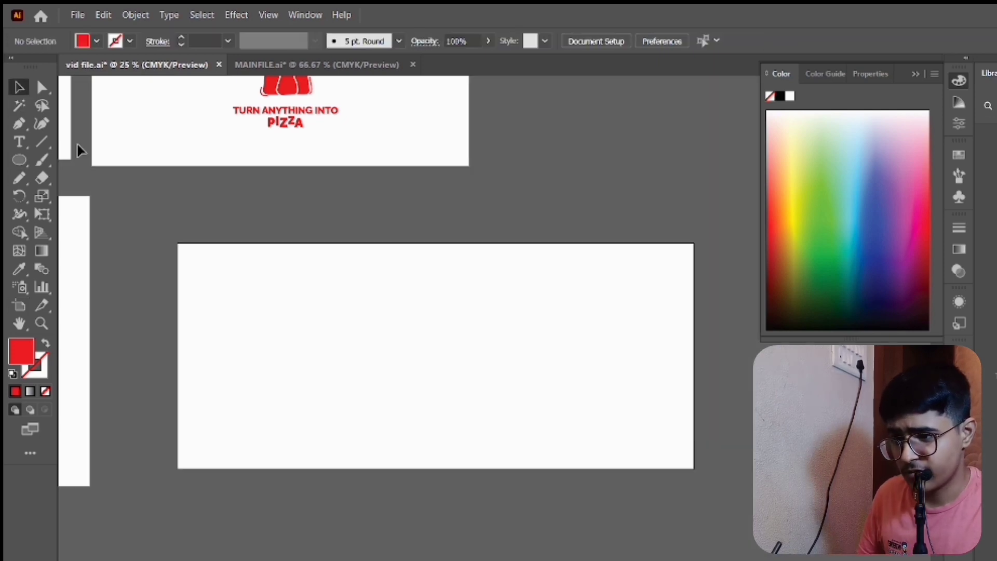
- Cover the new wide artboard with a red rectangle fitted to its edges and slightly round the rectangle's corners
scroll(187, 244, left, 5)
scroll(96, 171, right, 3)
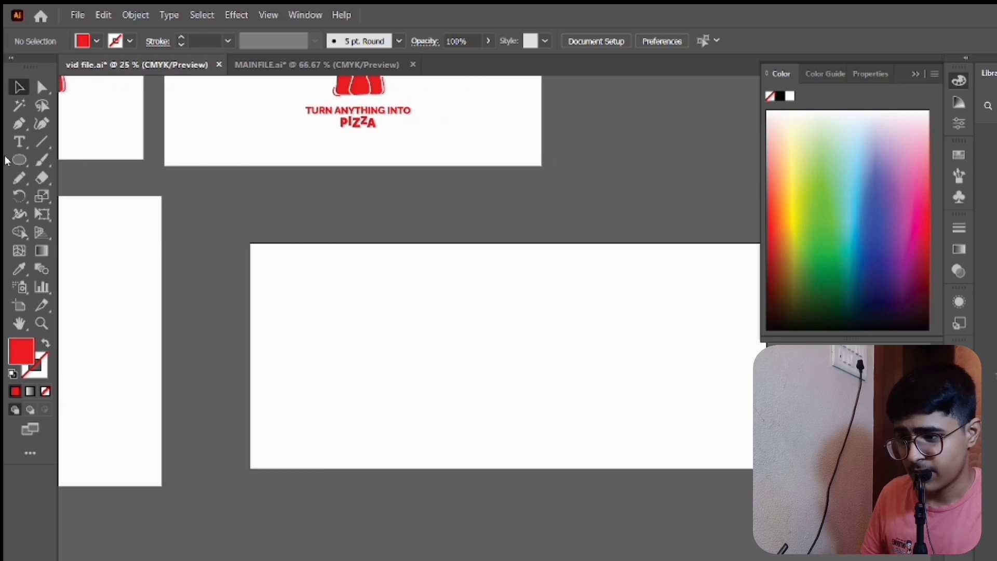
scroll(245, 265, up, 3)
scroll(236, 249, down, 3)
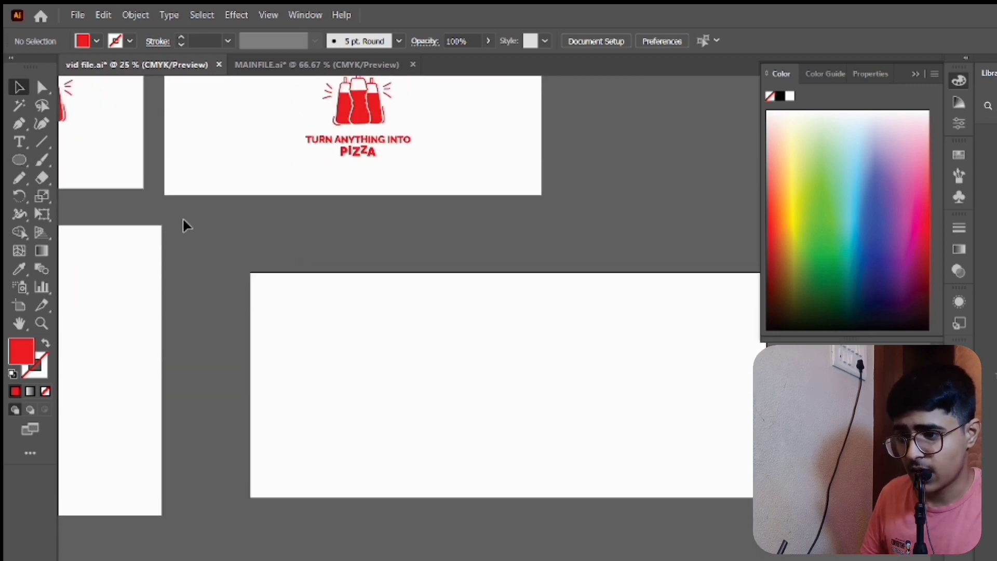
drag(22, 164, 78, 158)
mouse_move(251, 271)
mouse_down()
mouse_move(306, 413)
mouse_move(457, 497)
mouse_move(771, 500)
mouse_up()
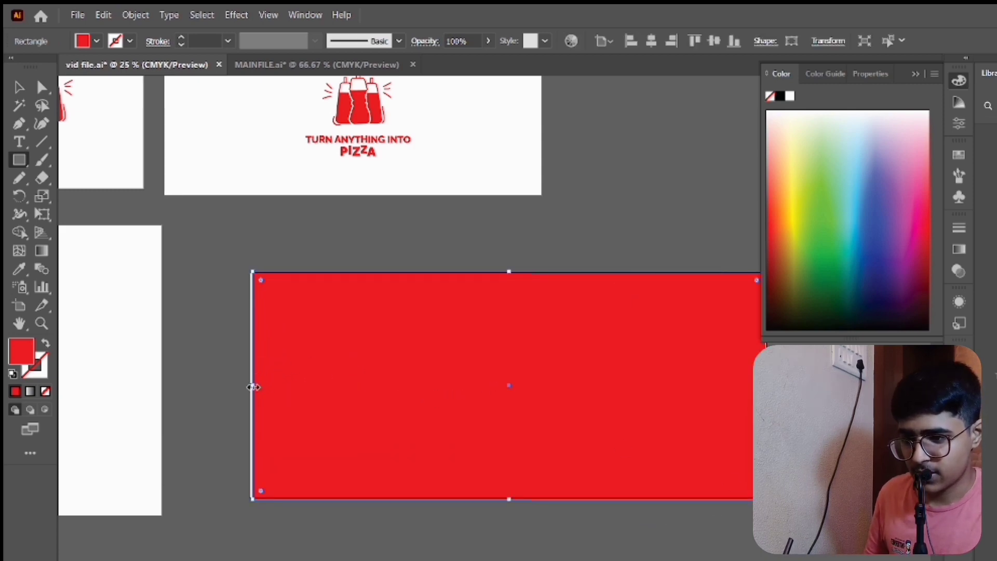
drag(253, 387, 251, 386)
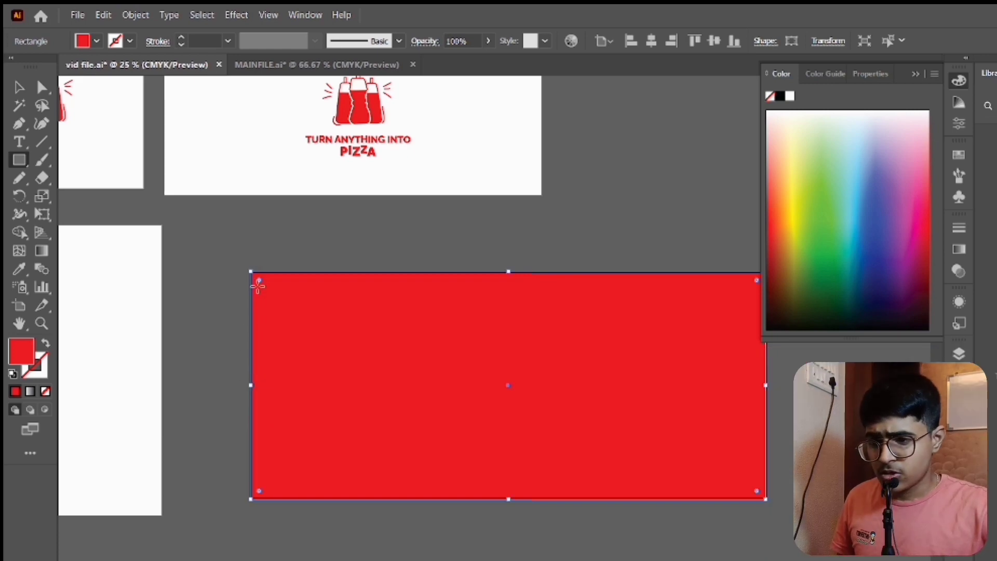
drag(259, 283, 261, 285)
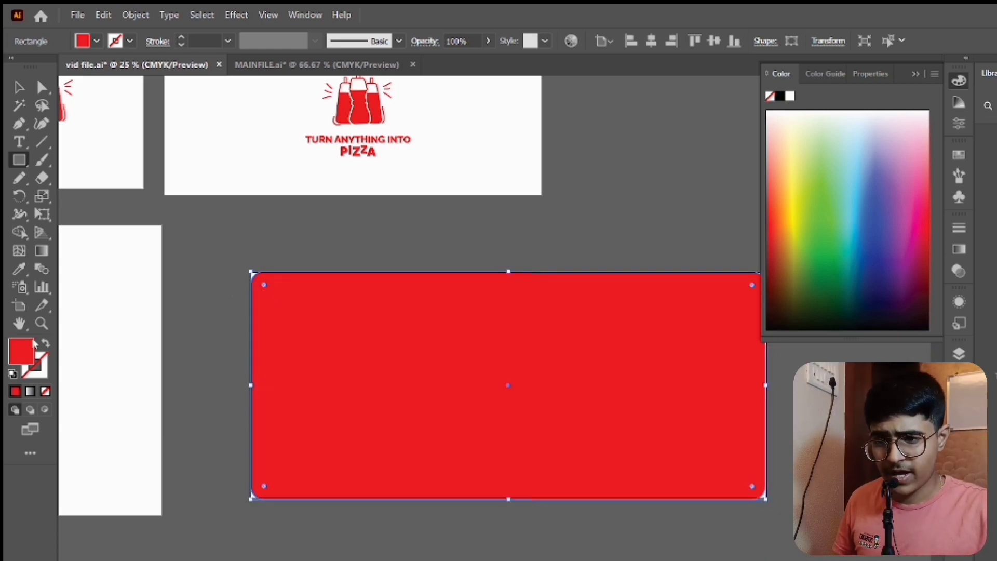
- Change the rounded rectangle's fill to the pale yellow fcfcca
double_click(24, 356)
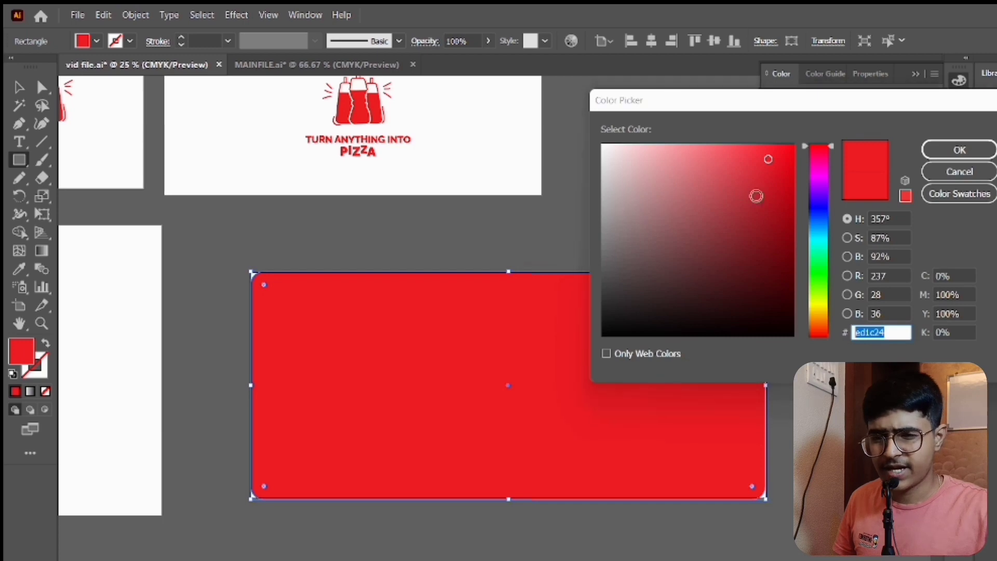
click(813, 306)
click(633, 145)
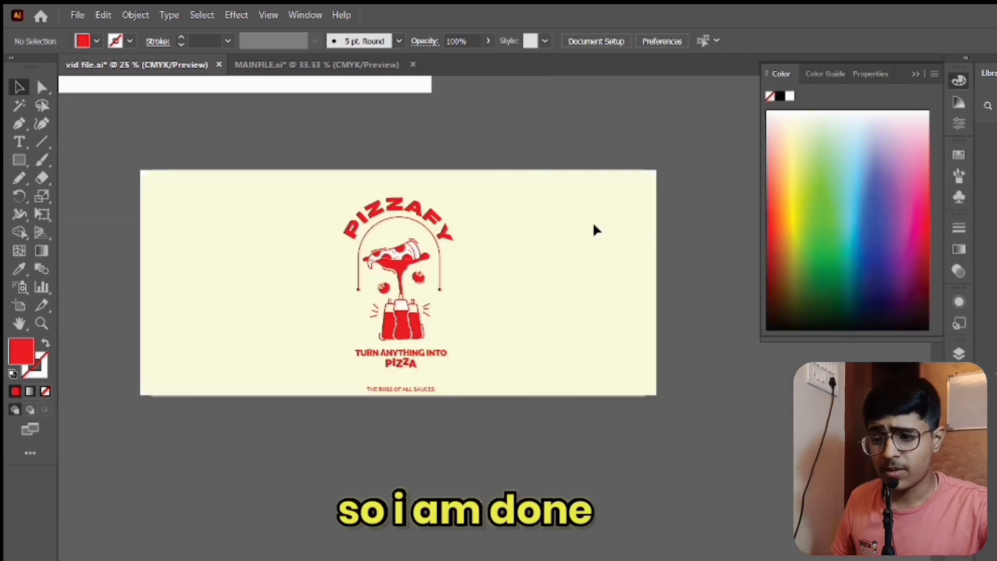
- Examine the centred logo artwork on the pale yellow label and the ingredient table on the callouts artboard
scroll(593, 221, left, 6)
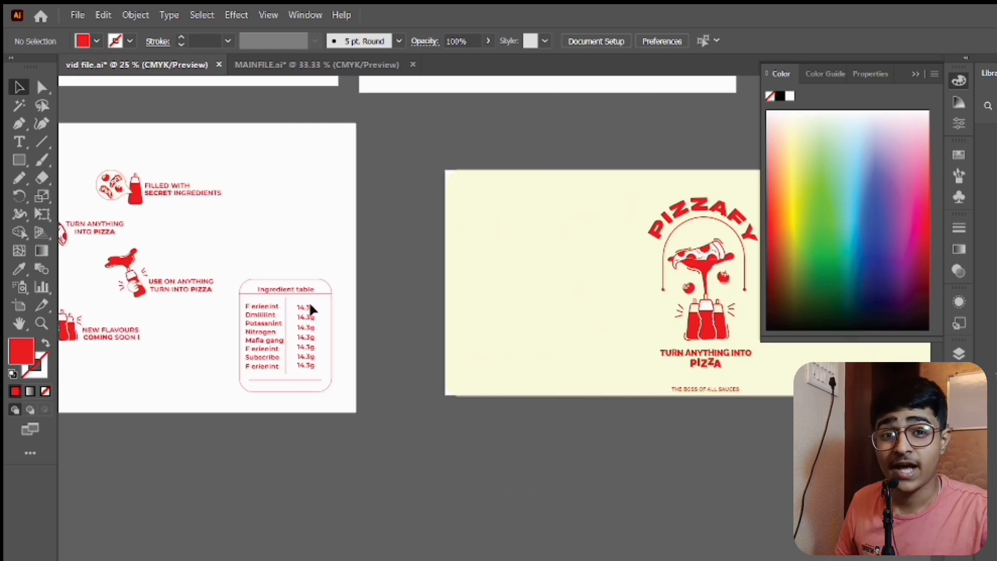
scroll(310, 307, right, 3)
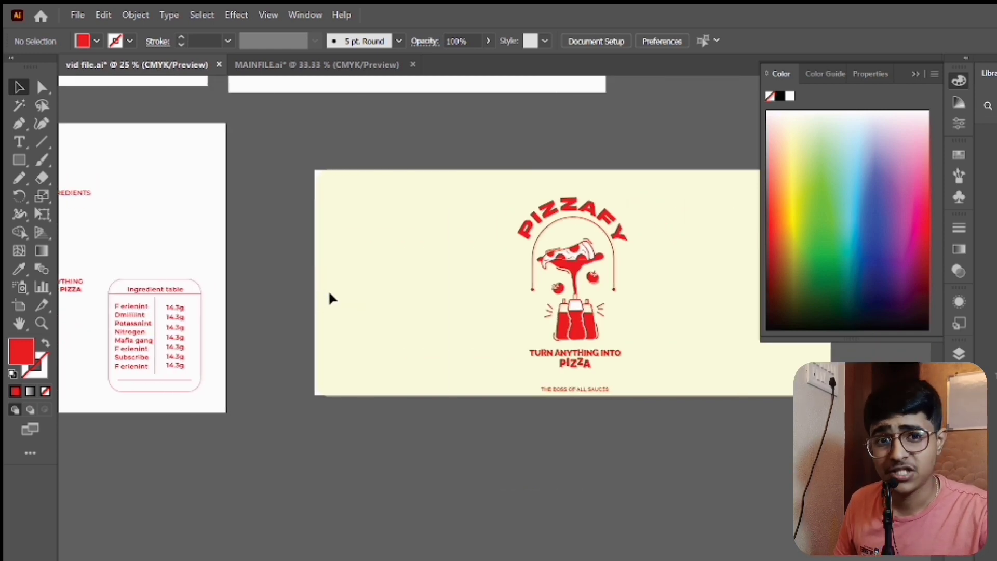
scroll(290, 307, left, 4)
scroll(481, 343, right, 5)
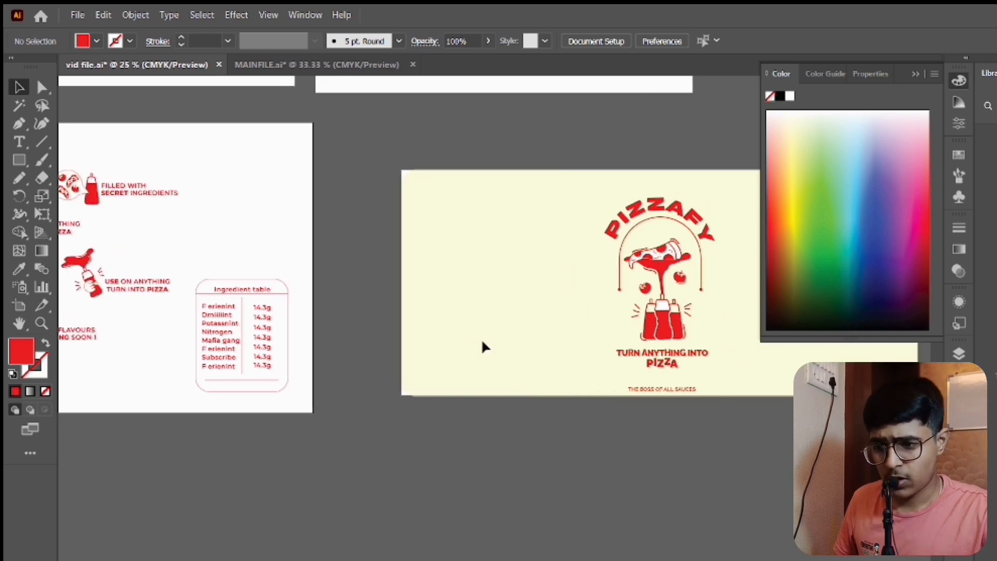
click(582, 351)
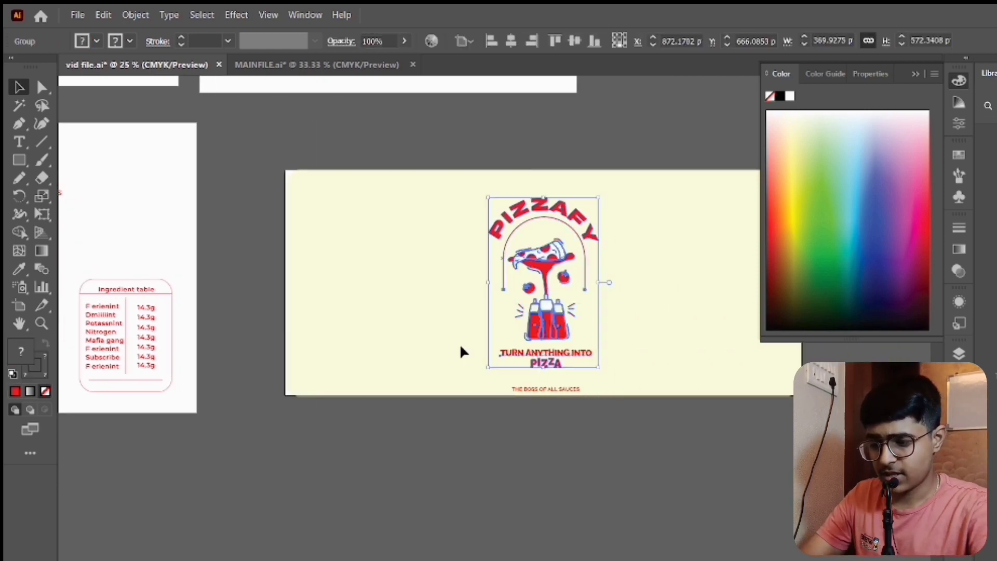
click(447, 302)
scroll(447, 302, right, 1)
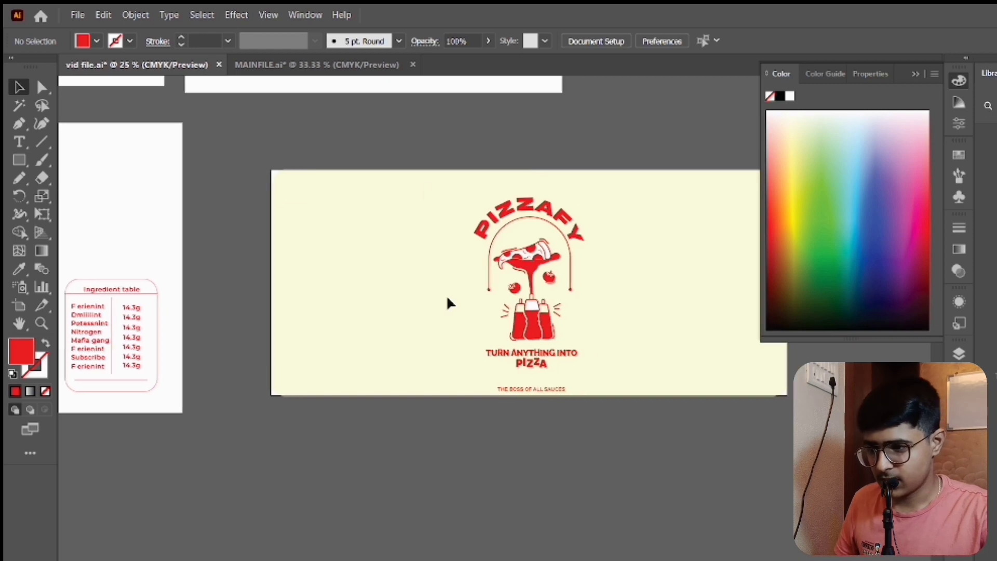
- Place the whole ingredient table in the lower-left area of the pale yellow label
drag(144, 266, 166, 349)
scroll(212, 235, left, 5)
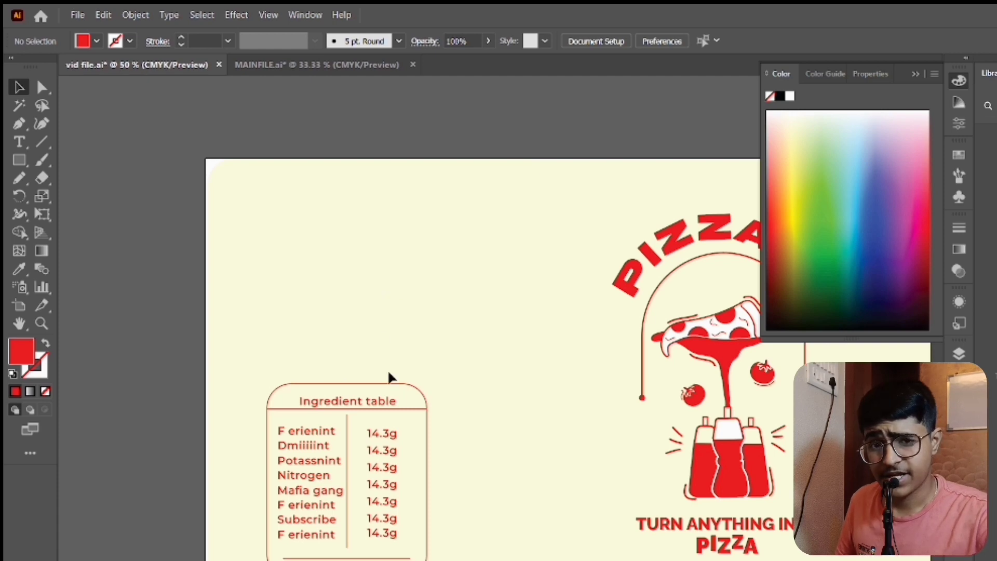
scroll(389, 375, down, 4)
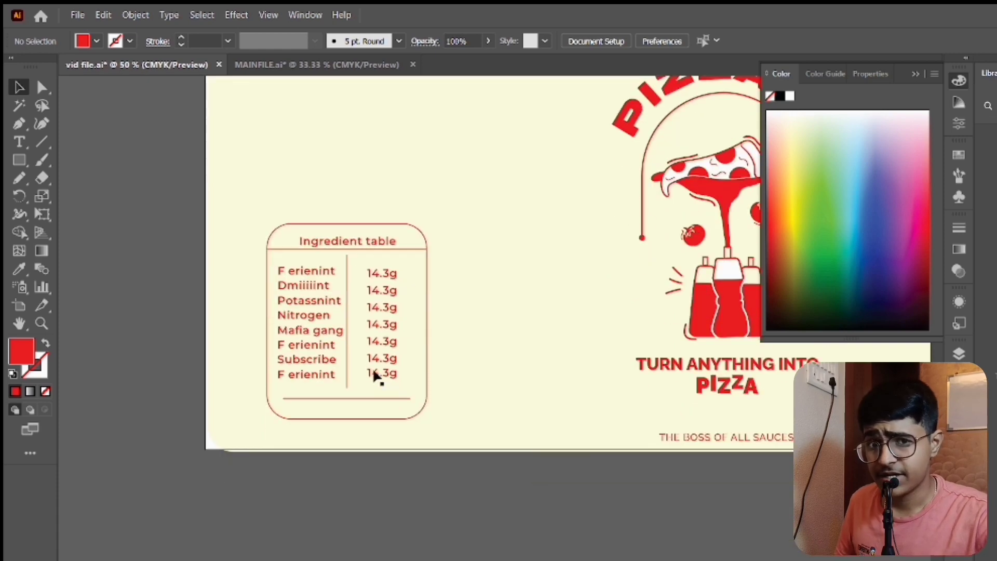
- Add a Montserrat Medium heading above the ingredient table reading WITH PIZZAFY! TURN ANYTHING INT0 PIZZA on three lines
scroll(393, 344, up, 3)
scroll(393, 337, left, 4)
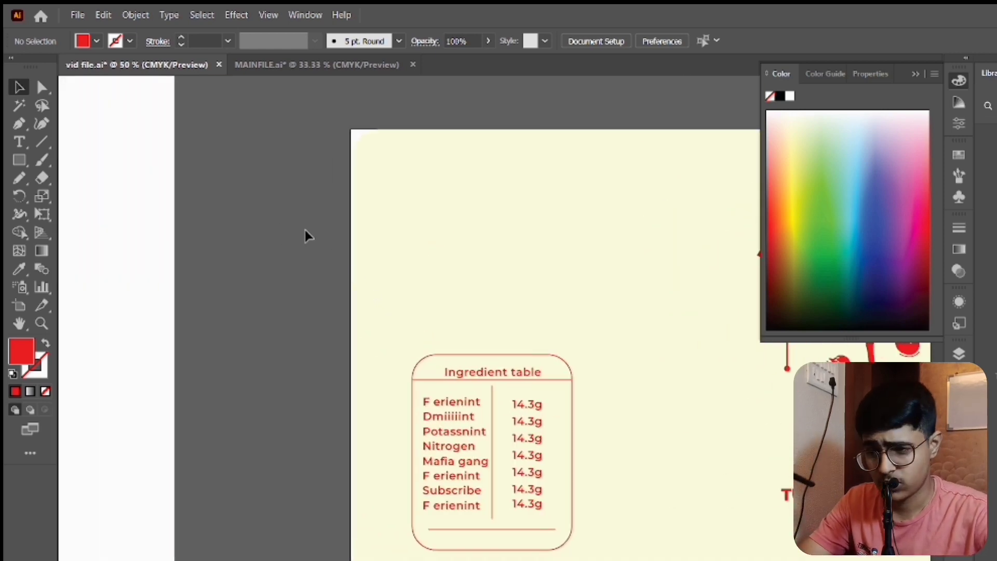
scroll(305, 230, left, 2)
scroll(304, 229, right, 4)
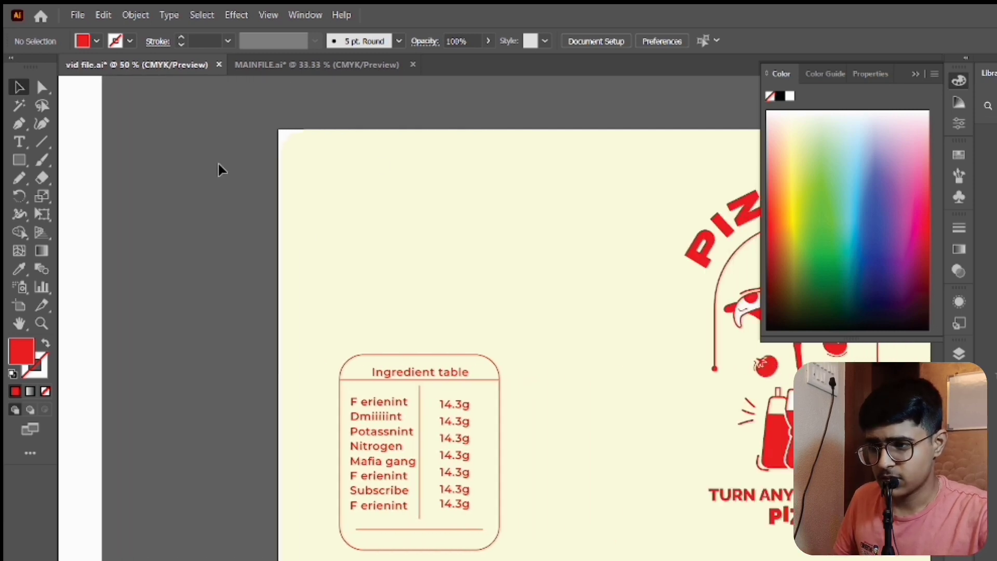
click(19, 142)
click(370, 190)
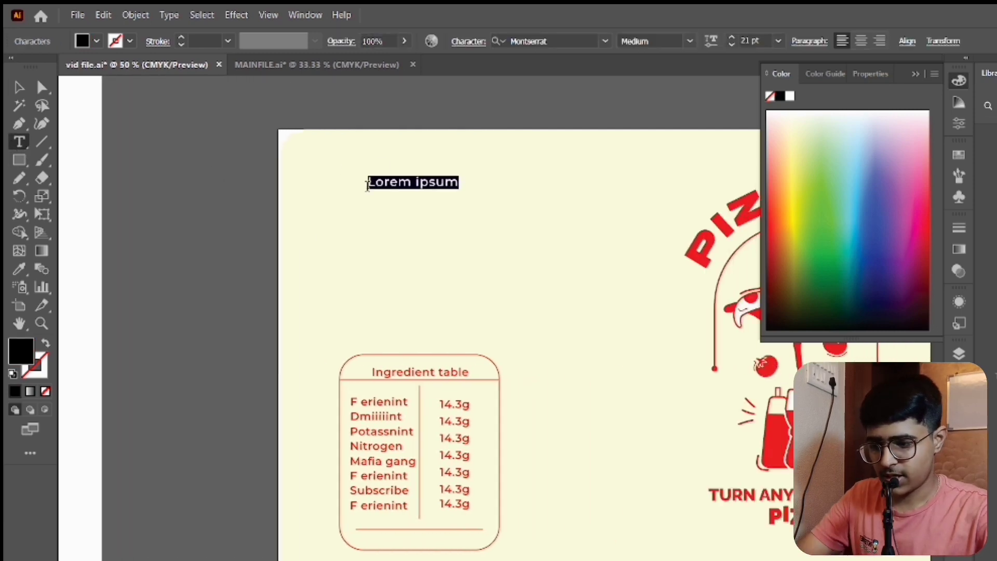
text(WITH RIZZAFY! TURN ANYTHING INTO PIZZA)
key(Escape)
mouse_move(426, 182)
mouse_down()
mouse_move(441, 186)
mouse_move(412, 182)
mouse_up()
double_click(412, 183)
- Set PIZZAFY! in the heading's first line to Montserrat Bold
triple_click(423, 183)
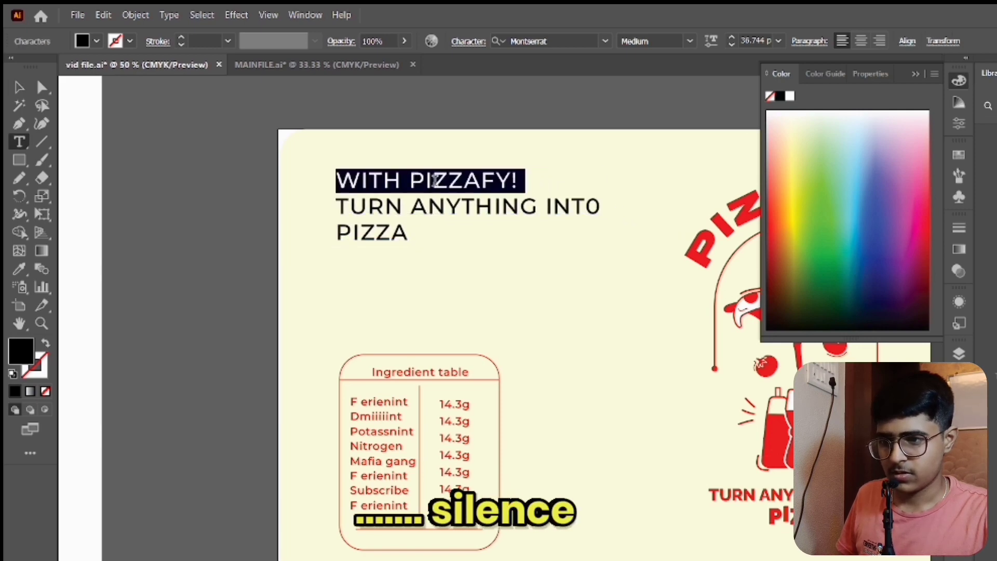
drag(516, 180, 404, 179)
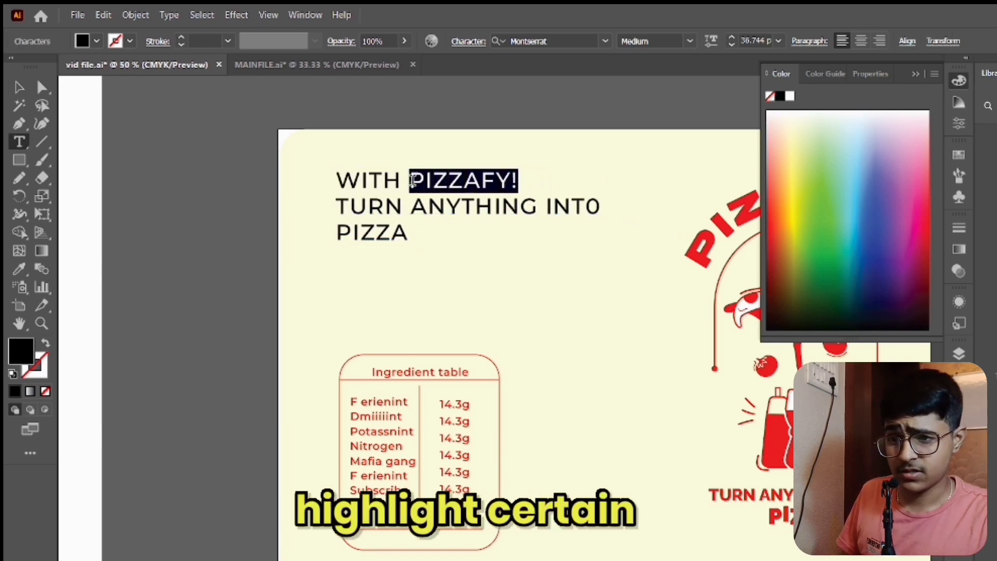
click(689, 41)
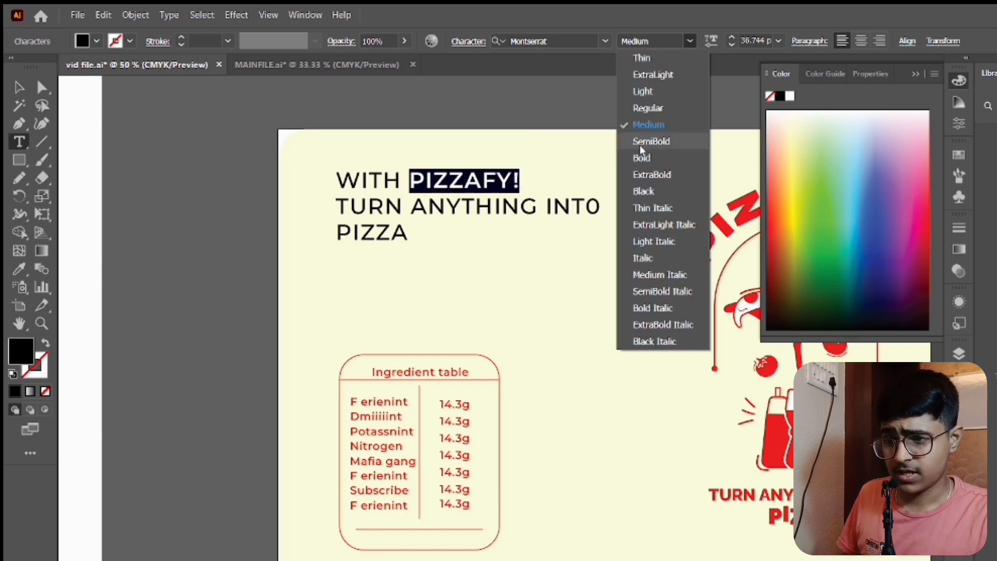
click(640, 159)
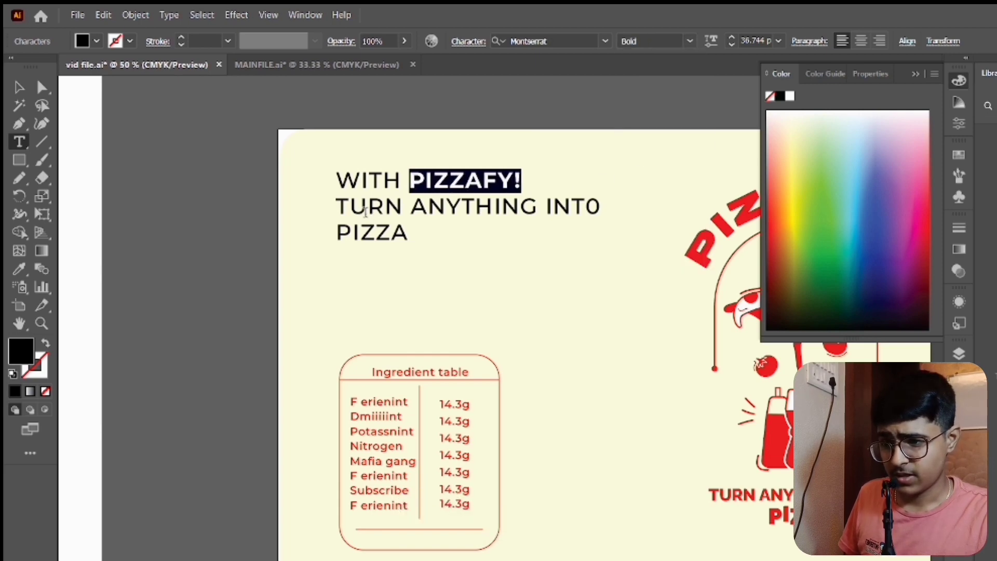
- Set the word TURN in the heading's second line to Montserrat SemiBold
drag(415, 207, 519, 208)
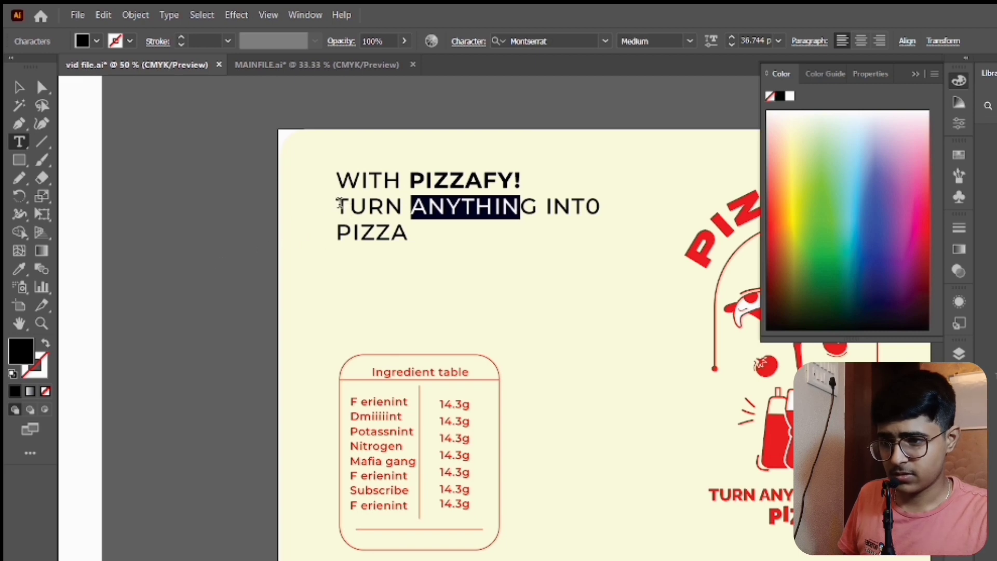
drag(340, 204, 388, 208)
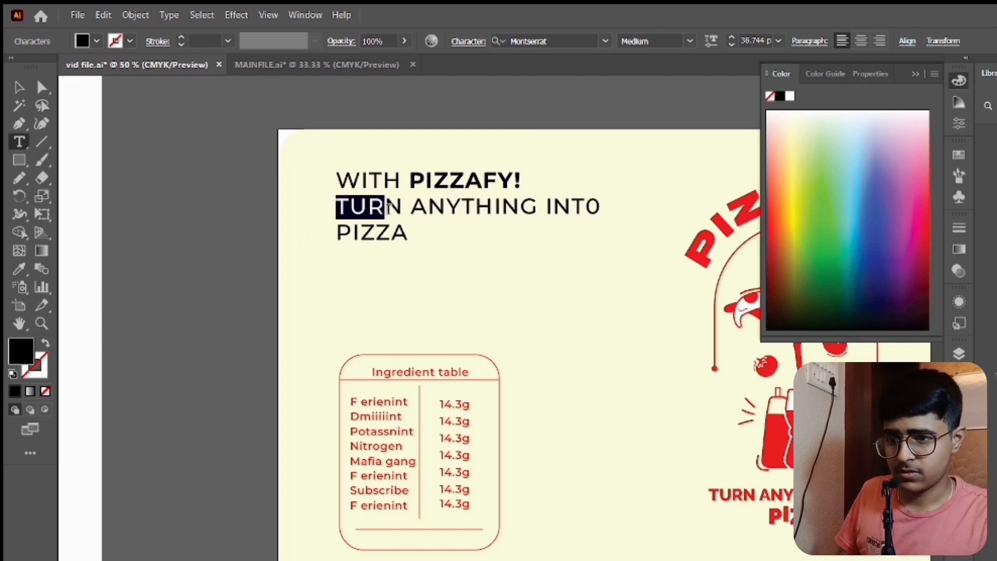
click(692, 41)
click(637, 141)
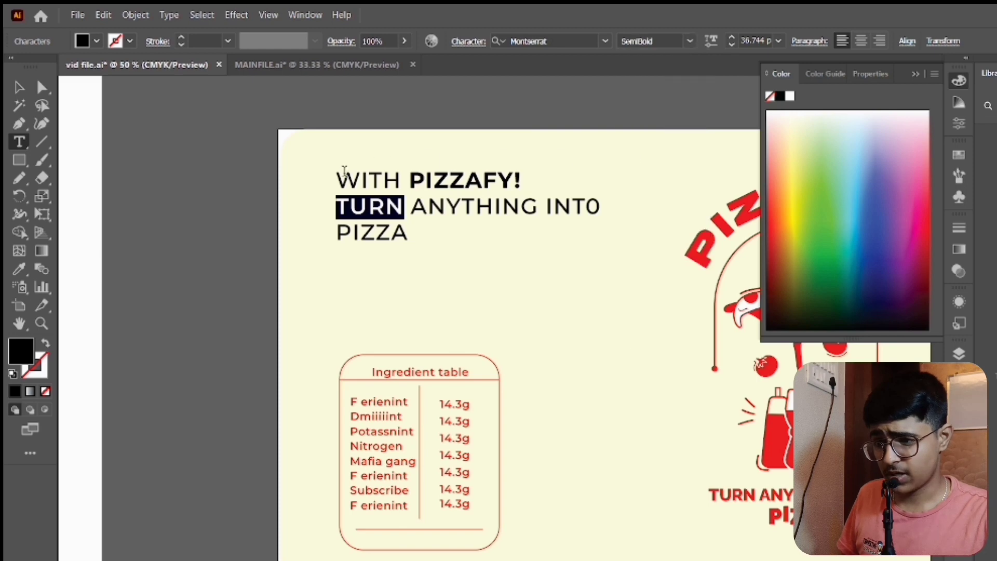
click(337, 185)
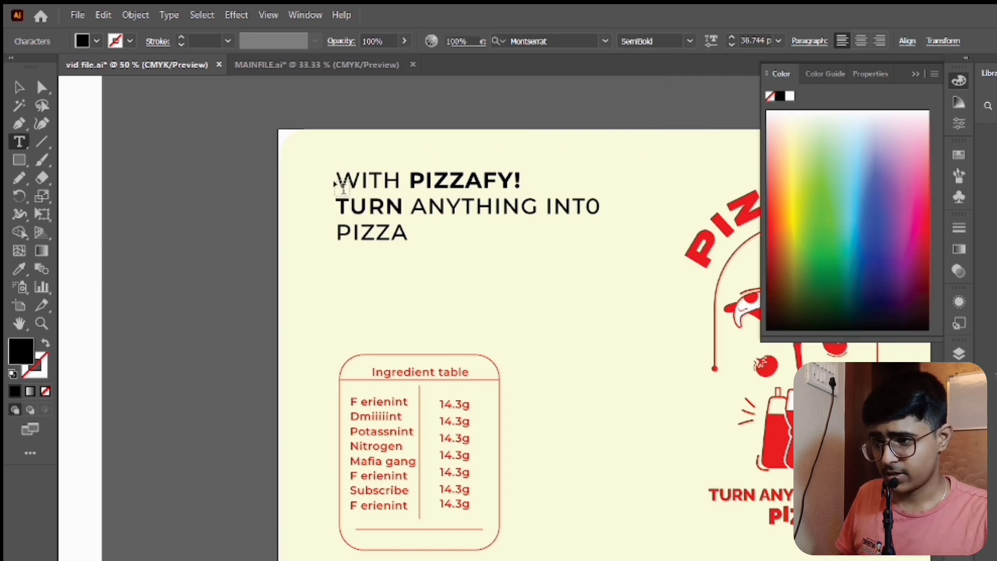
- Recolour the whole heading by sampling the red of the central bottle artwork with the Eyedropper
click(18, 88)
click(390, 200)
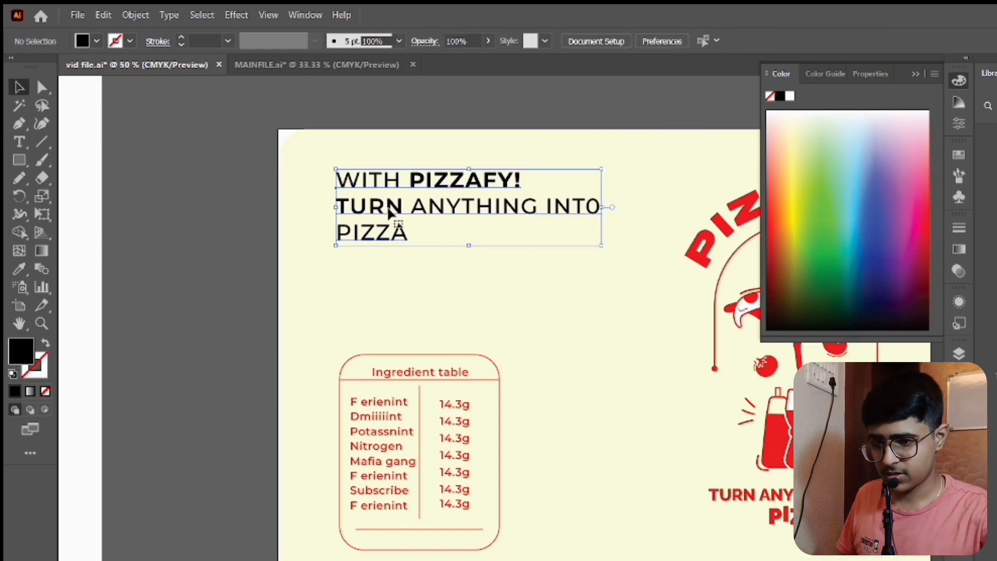
key(i)
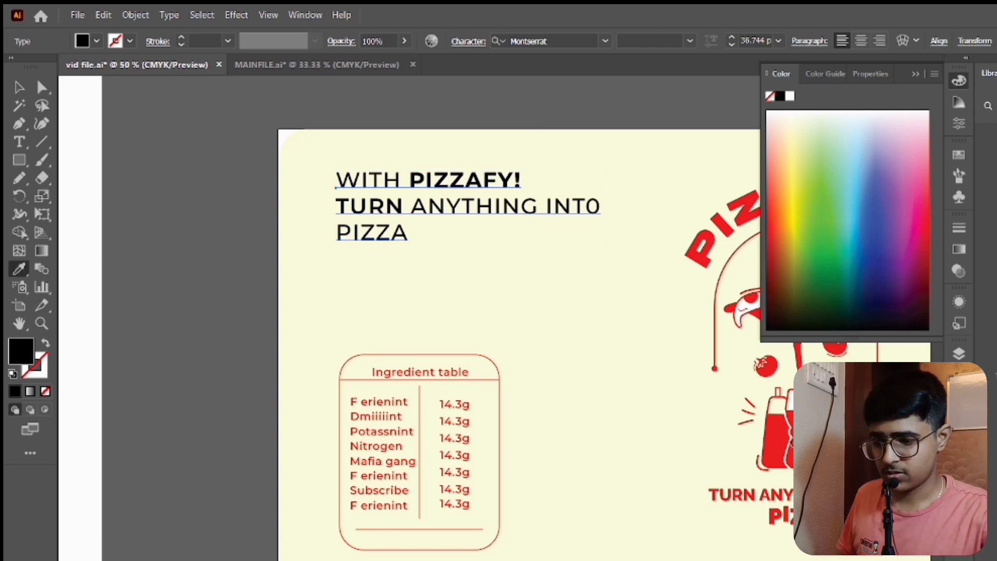
click(790, 445)
key(v)
click(220, 298)
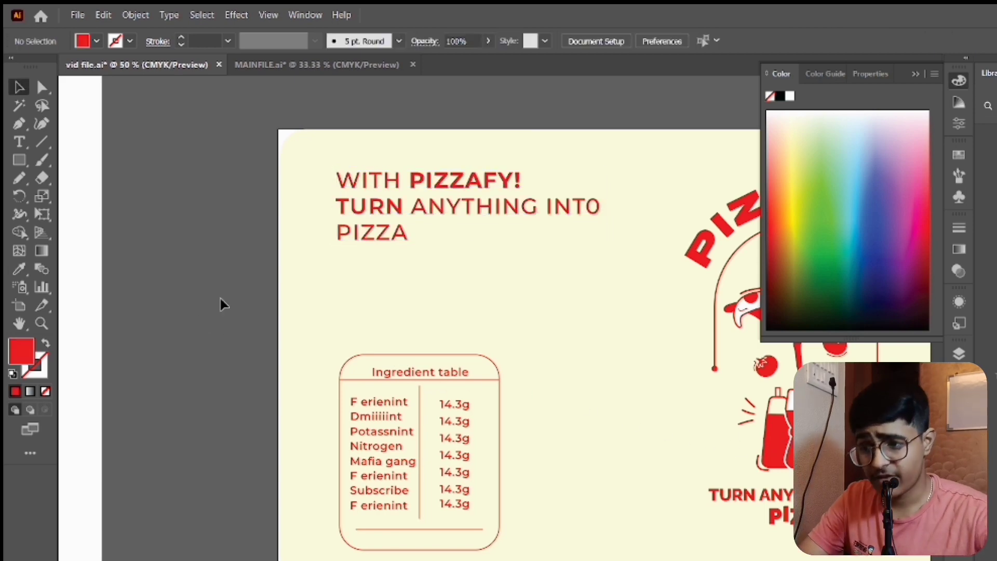
key(ctrl+minus)
scroll(220, 304, right, 3)
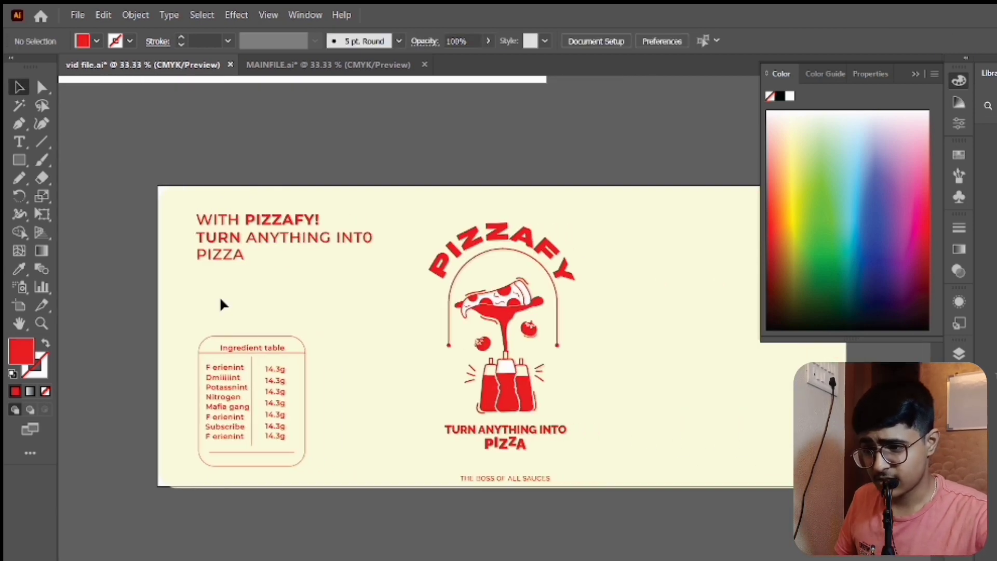
- Examine the illustrated feature callouts, the reference PIZZAFY! bottle photo up close, and the overall artboard layout beside the label
scroll(294, 232, left, 15)
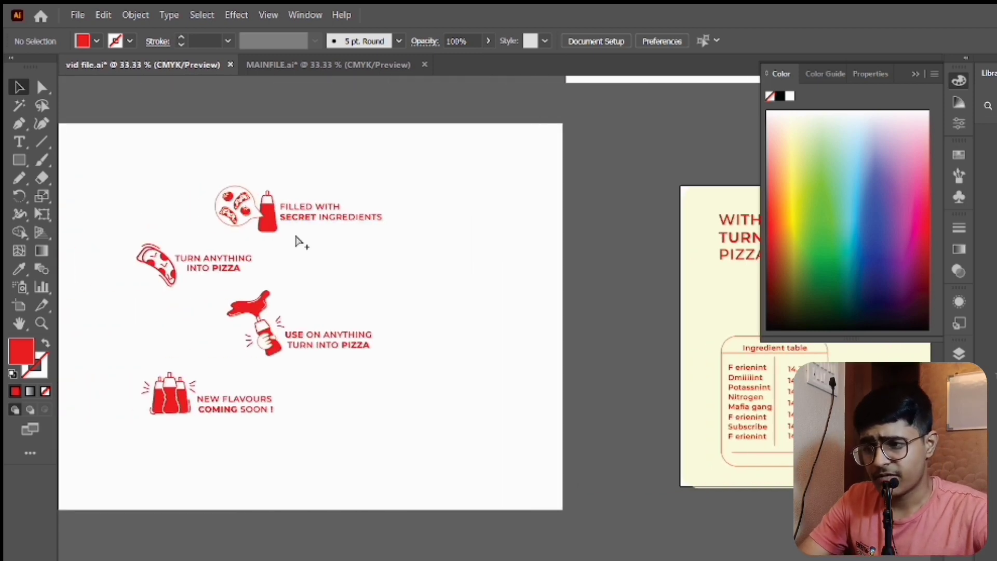
scroll(295, 232, down, 1)
scroll(295, 232, left, 10)
scroll(424, 100, up, 1)
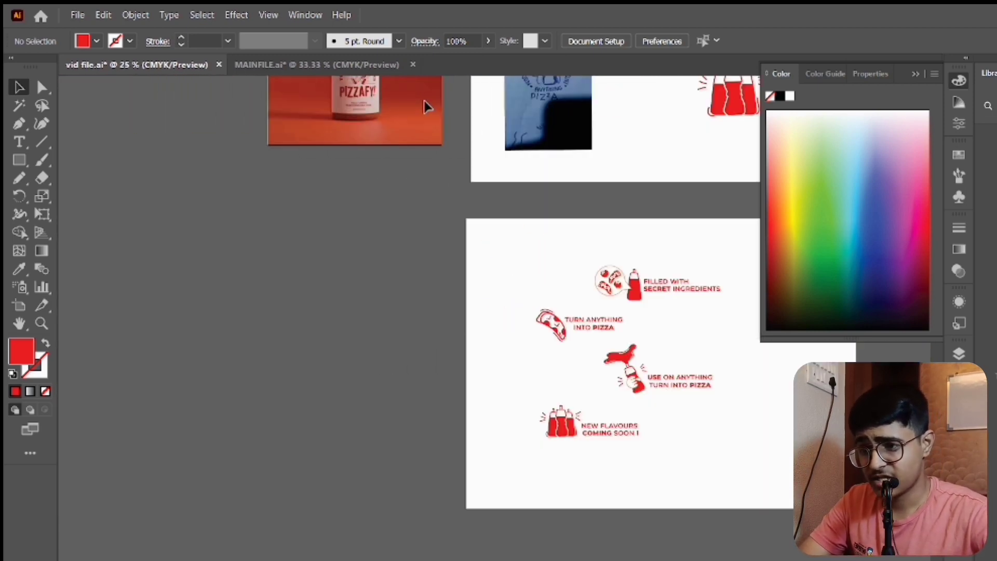
scroll(327, 159, up, 3)
scroll(369, 192, up, 4)
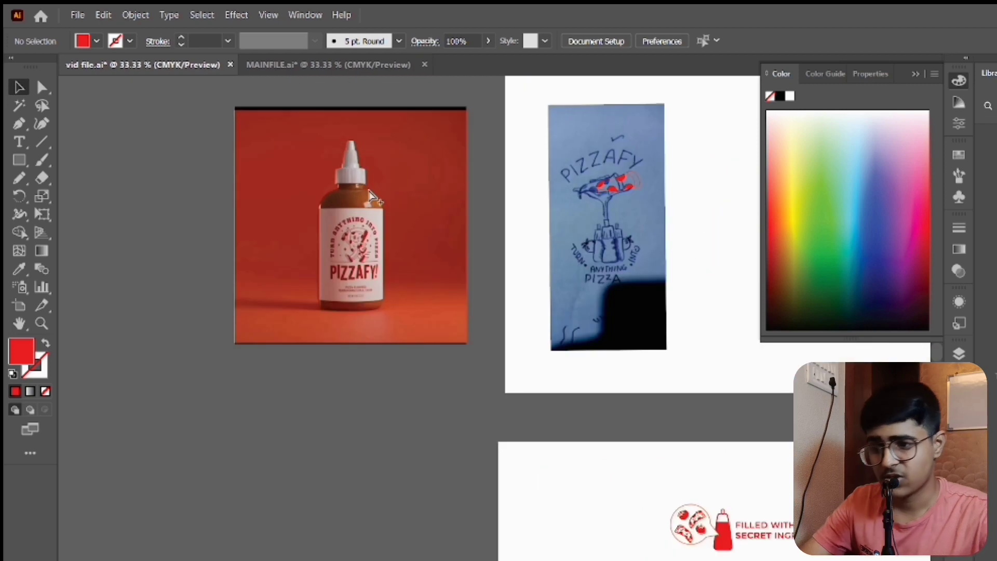
scroll(370, 196, left, 5)
scroll(370, 196, down, 5)
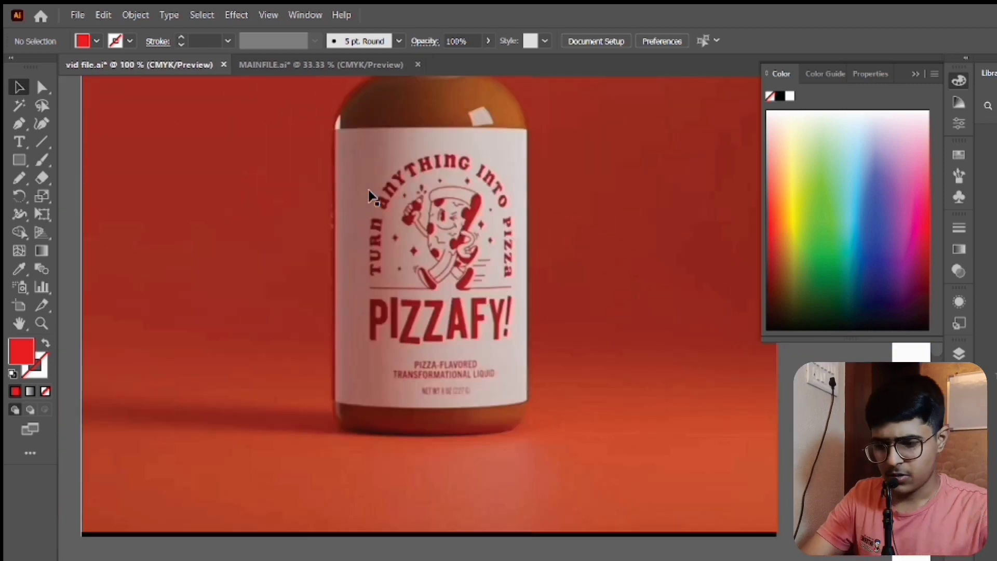
scroll(370, 196, down, 5)
scroll(370, 197, right, 8)
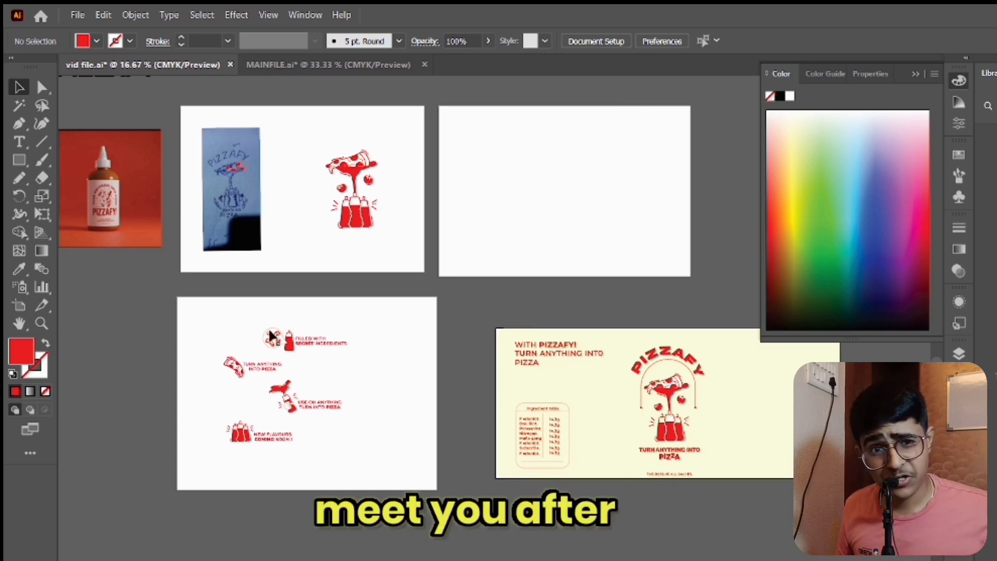
drag(233, 323, 355, 364)
click(266, 325)
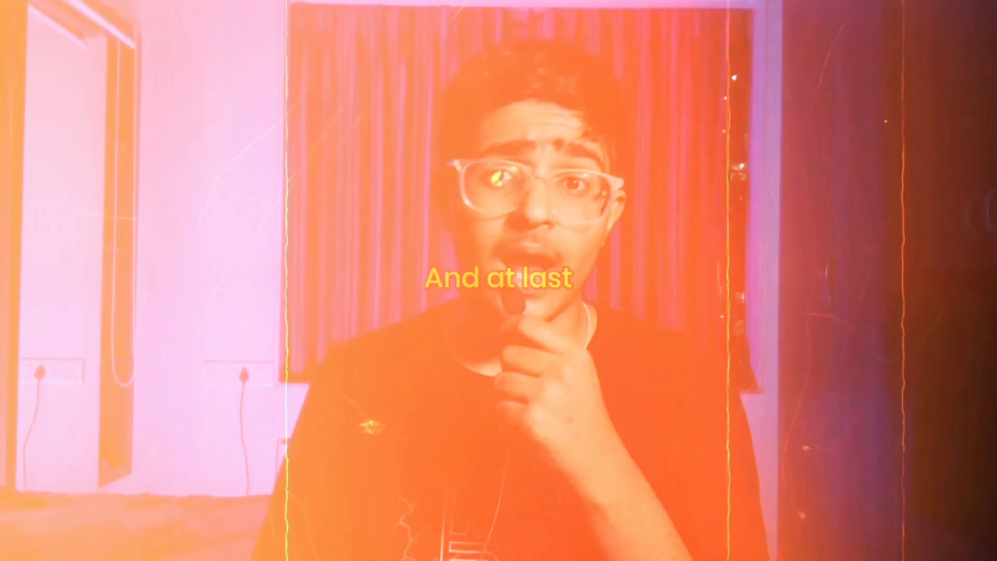